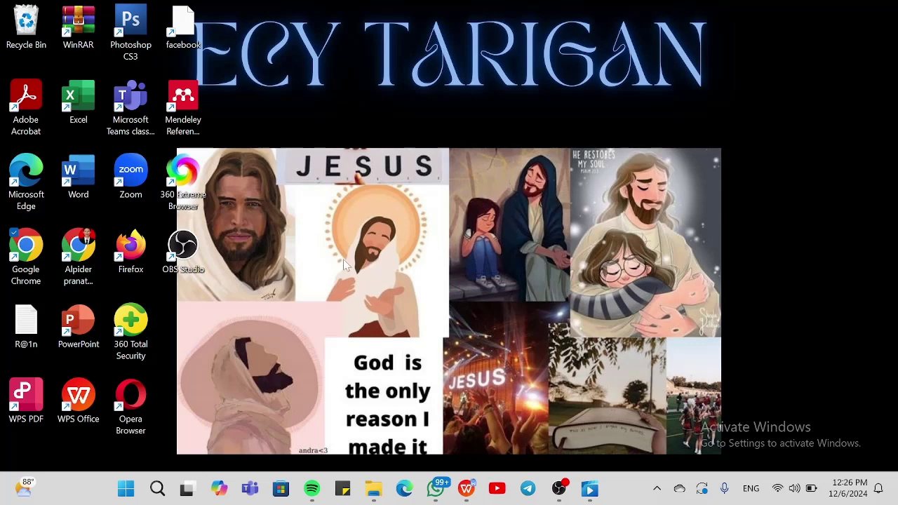
# Step: Open Google Chrome in a maximized window using the first listed user profile
pyautogui.doubleClick(26, 251)
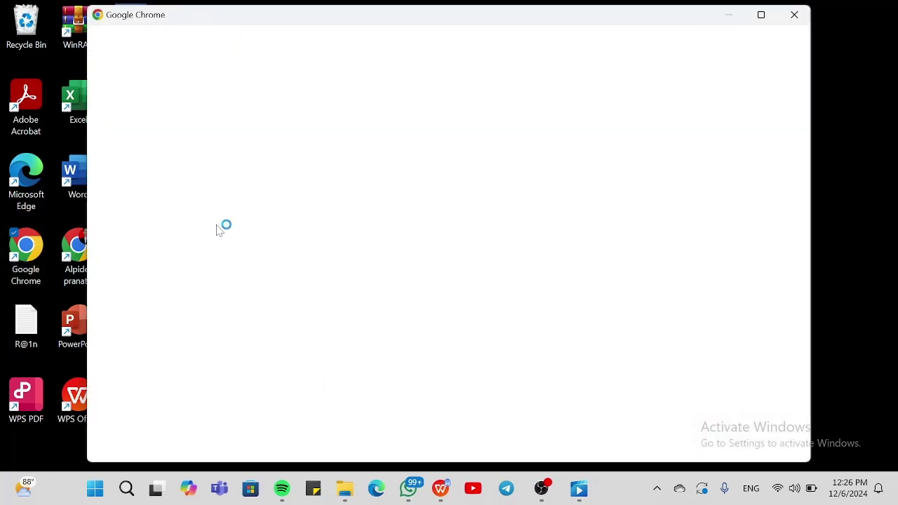
pyautogui.click(761, 14)
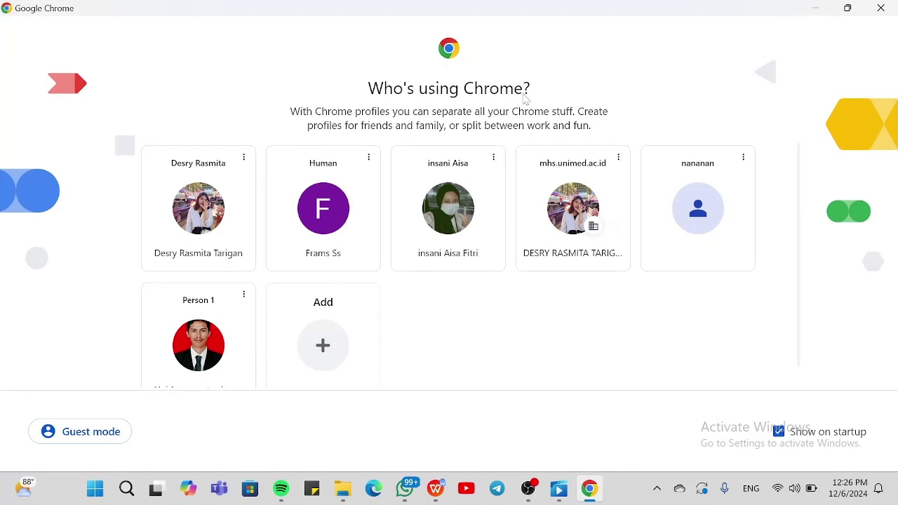
pyautogui.click(204, 212)
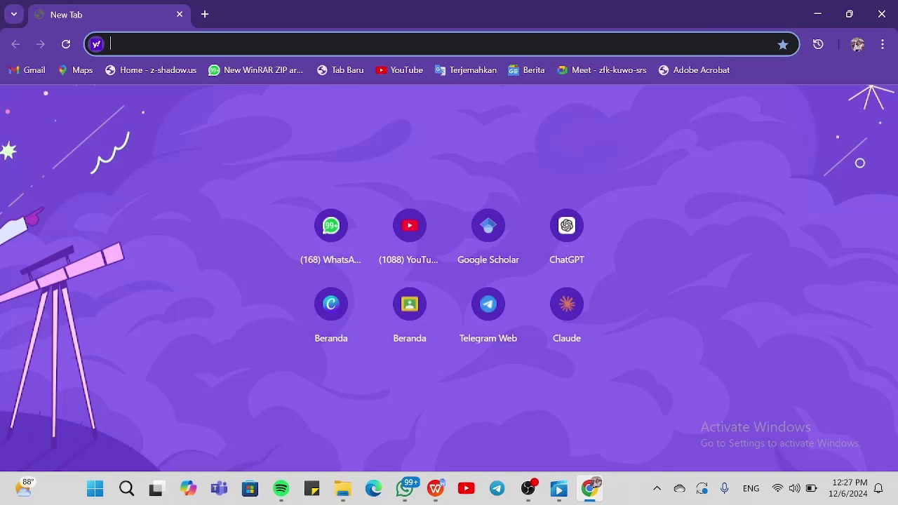
# Step: Find the MagicSchool website through a web search for MAGIC SCHOOL AI and enter through its free teacher sign-up
pyautogui.write('magi')
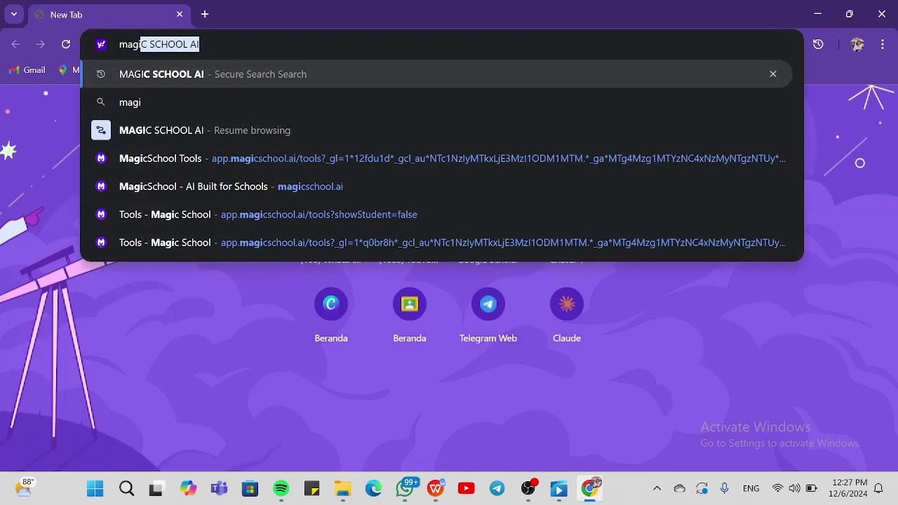
pyautogui.press('Return')
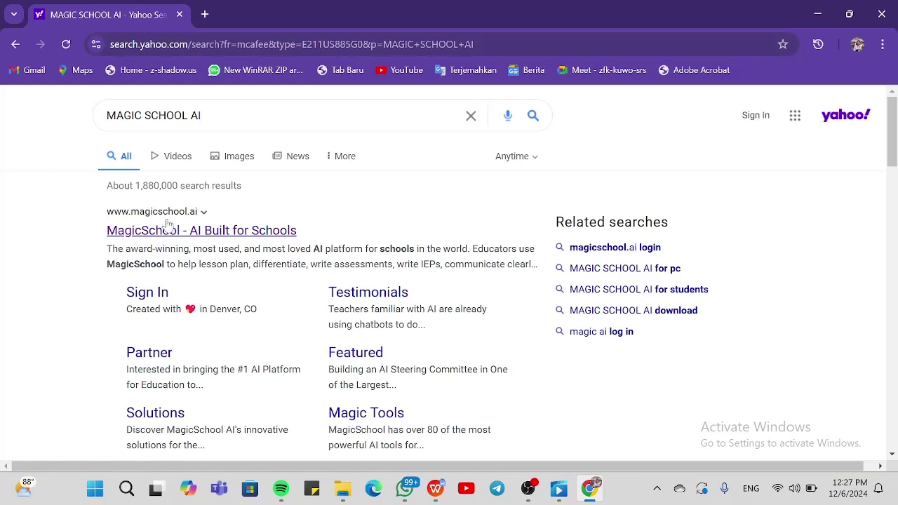
pyautogui.click(172, 233)
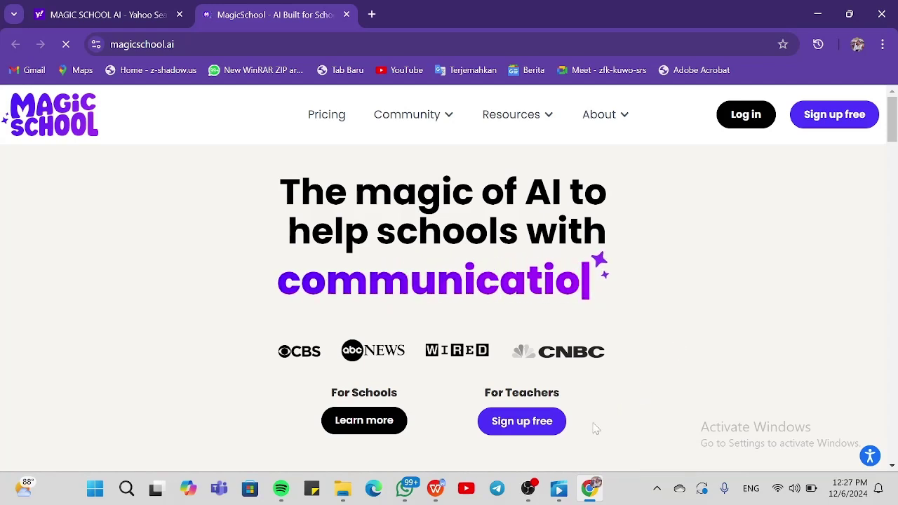
pyautogui.click(522, 425)
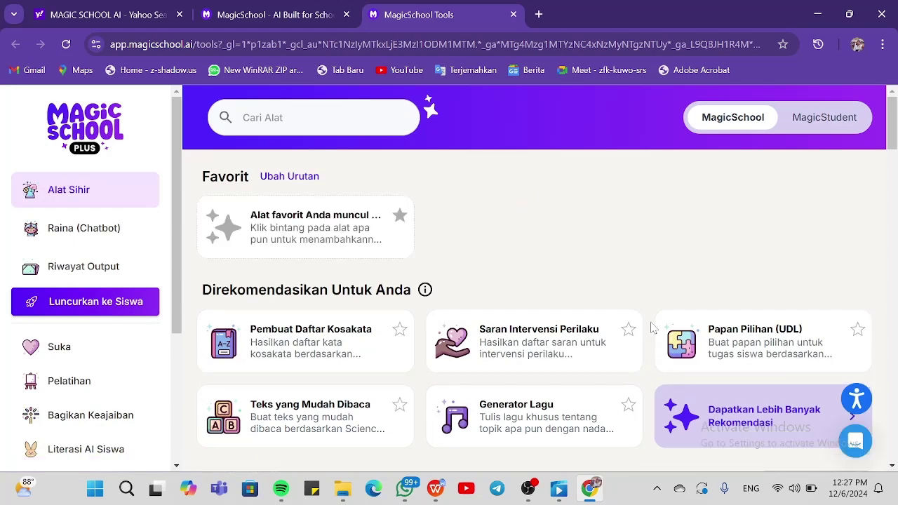
# Step: Look through the recommended tools and the full list of teacher tools on the MagicSchool tools page
pyautogui.scroll(-2, 651, 327)
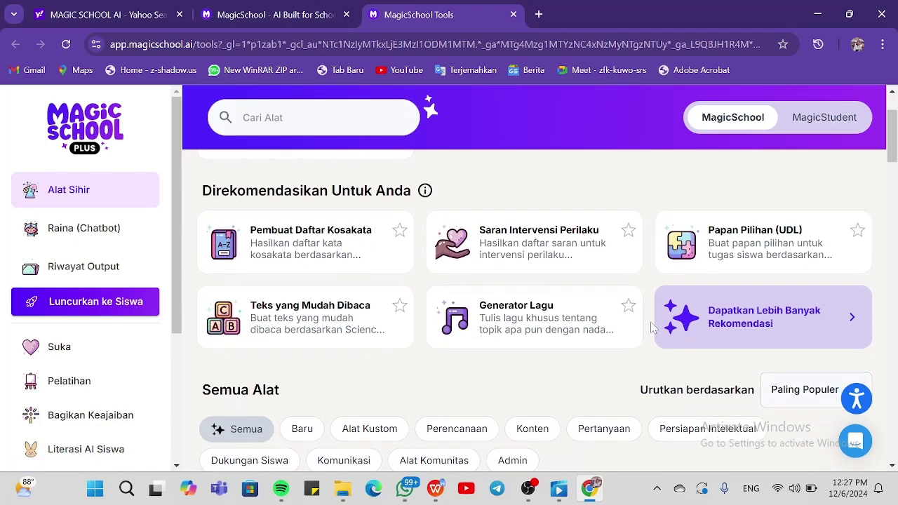
pyautogui.scroll(-1, 651, 327)
pyautogui.scroll(1, 651, 327)
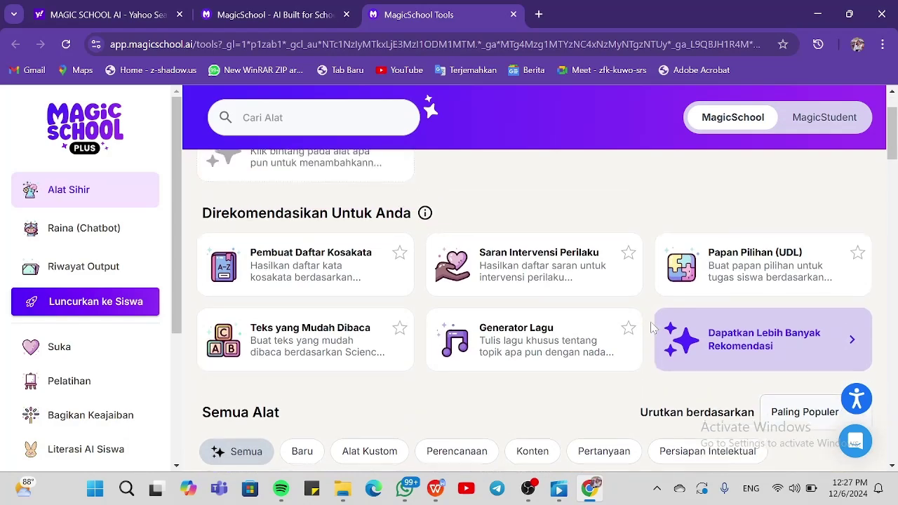
pyautogui.scroll(-2, 651, 327)
pyautogui.scroll(-2, 651, 327)
pyautogui.scroll(-8, 651, 327)
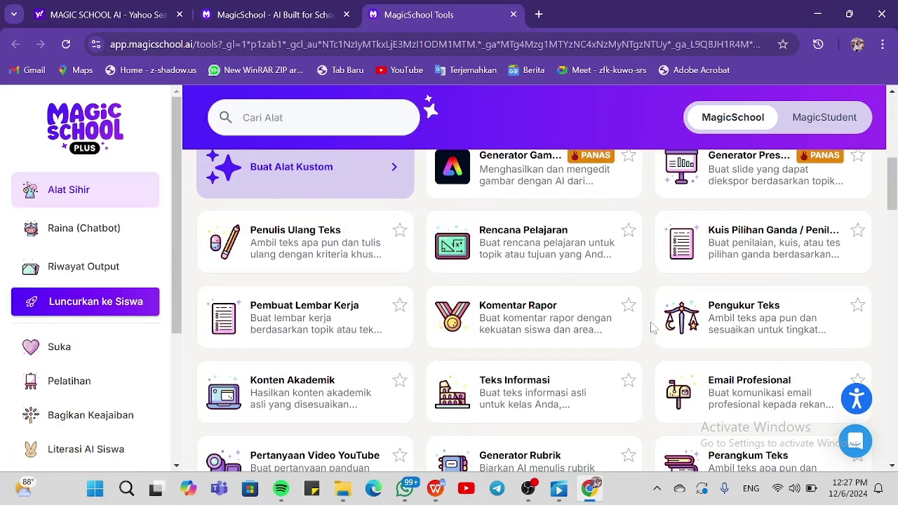
pyautogui.scroll(-3, 651, 327)
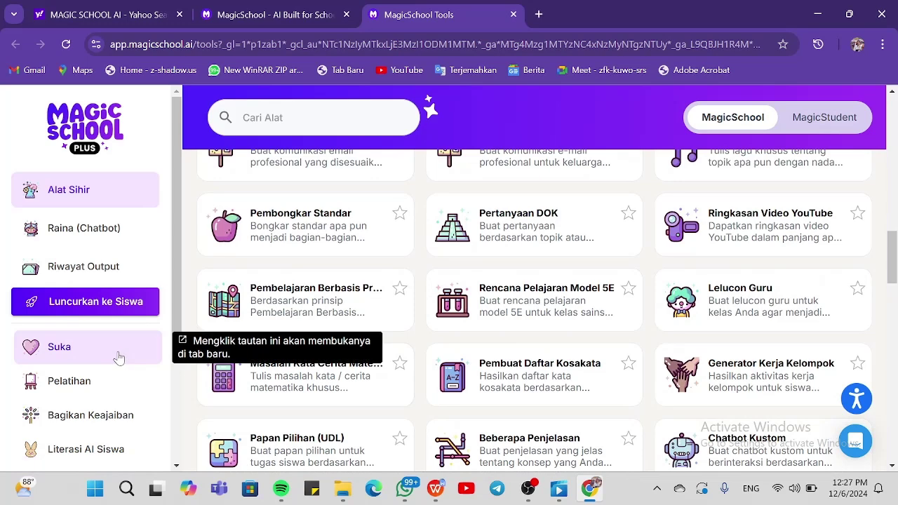
# Step: Set the MagicSchool interface language to Bahasa Indonesia (Indonesian)
pyautogui.scroll(-2, 121, 358)
pyautogui.scroll(-2, 119, 358)
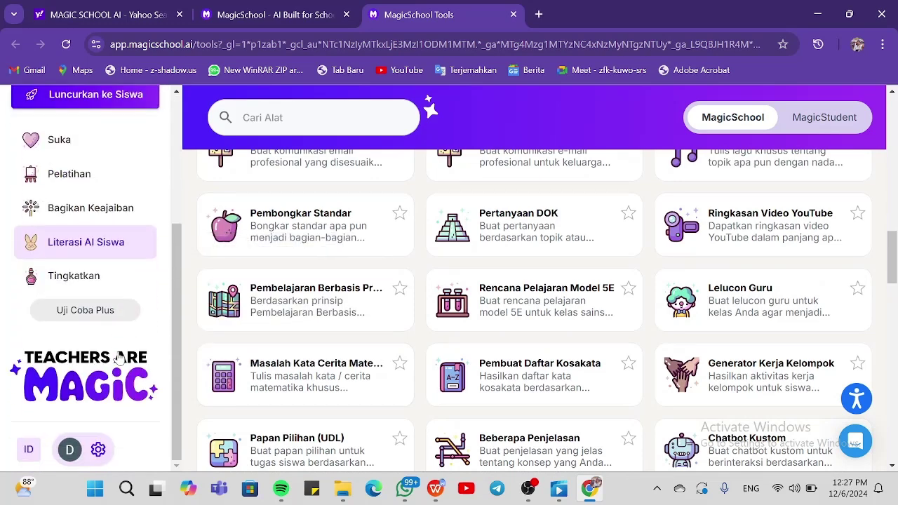
pyautogui.click(29, 450)
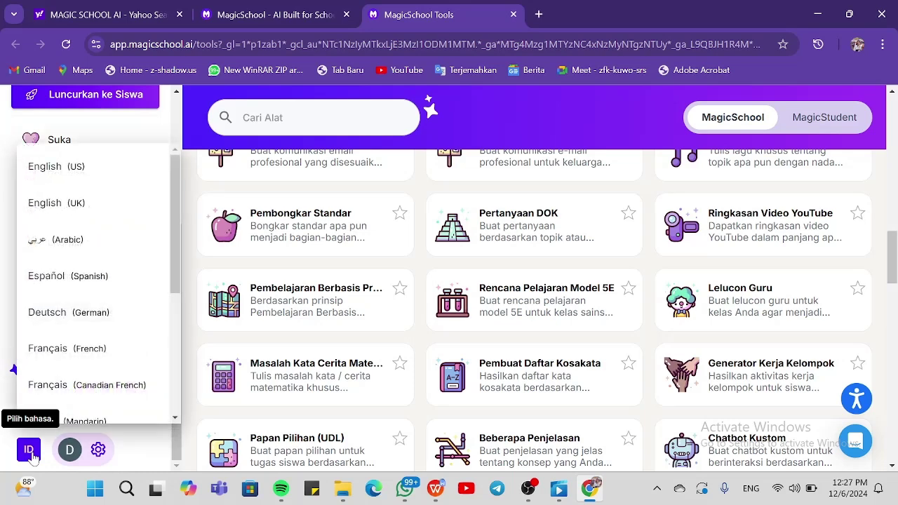
pyautogui.scroll(-2, 114, 257)
pyautogui.scroll(-3, 114, 259)
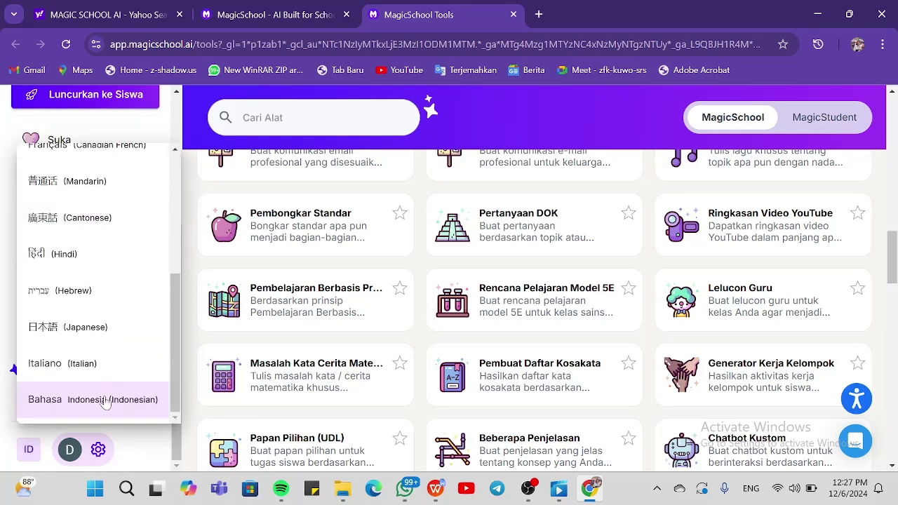
pyautogui.click(103, 404)
# Step: Find the Rencana Pelajaran lesson plan tool among all tools and open it
pyautogui.scroll(-8, 421, 347)
pyautogui.scroll(1, 421, 348)
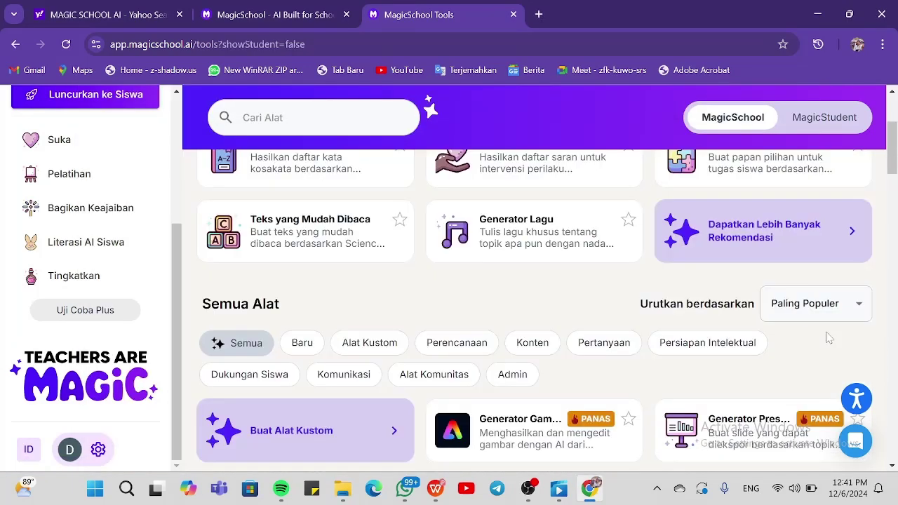
pyautogui.scroll(2, 670, 293)
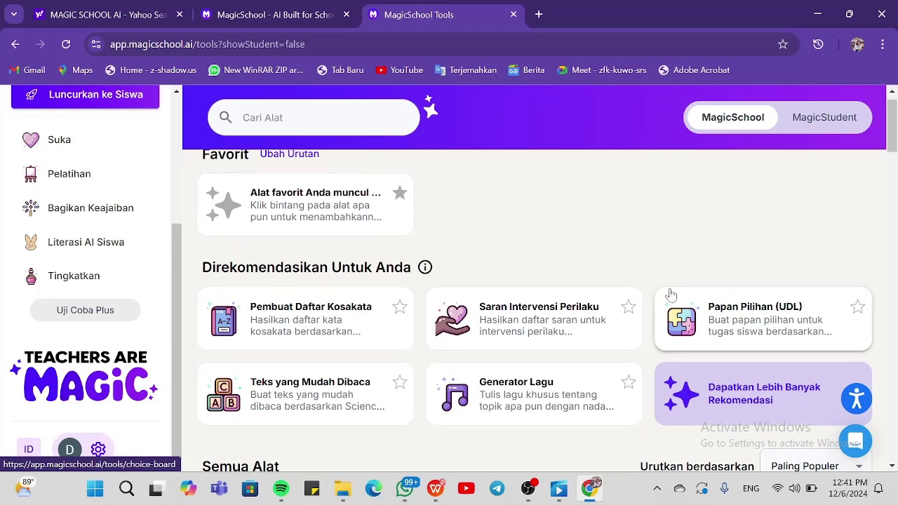
pyautogui.scroll(-4, 575, 303)
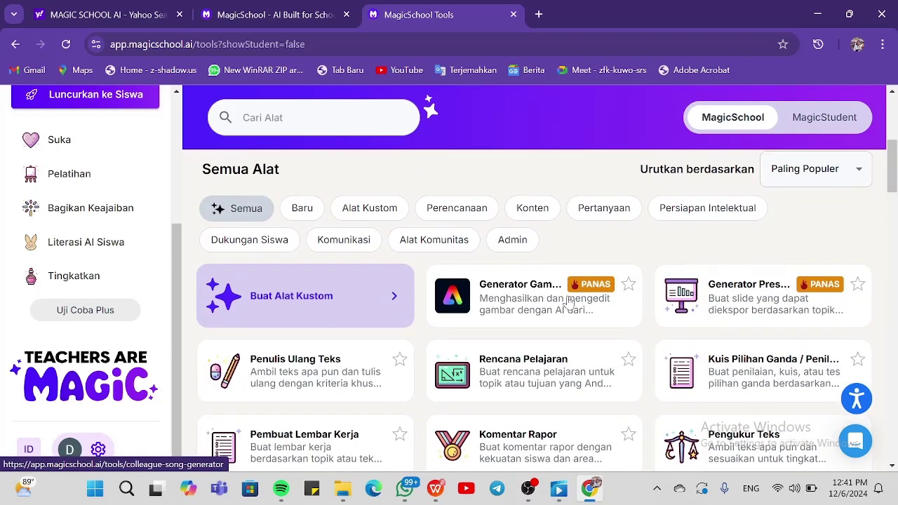
pyautogui.scroll(-1, 568, 301)
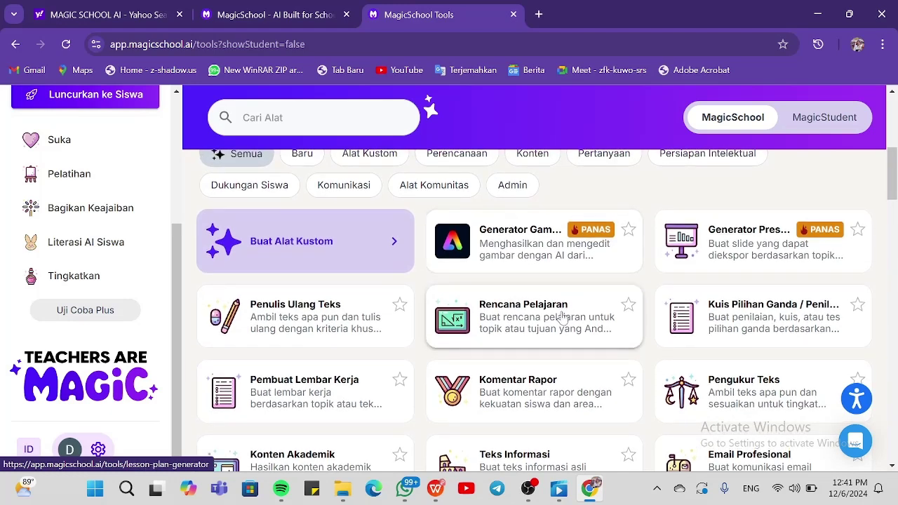
pyautogui.click(561, 319)
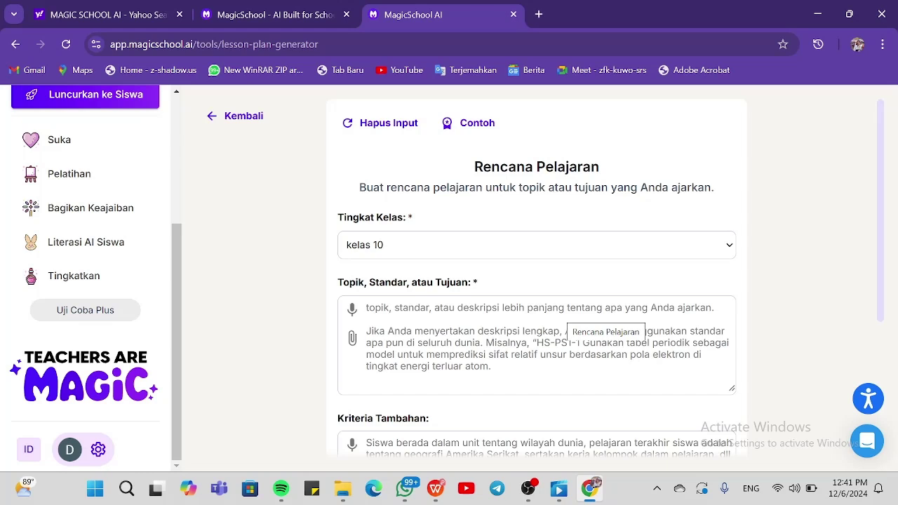
# Step: Review the available grade levels and choose kelas 10 as the Tingkat Kelas
pyautogui.click(597, 254)
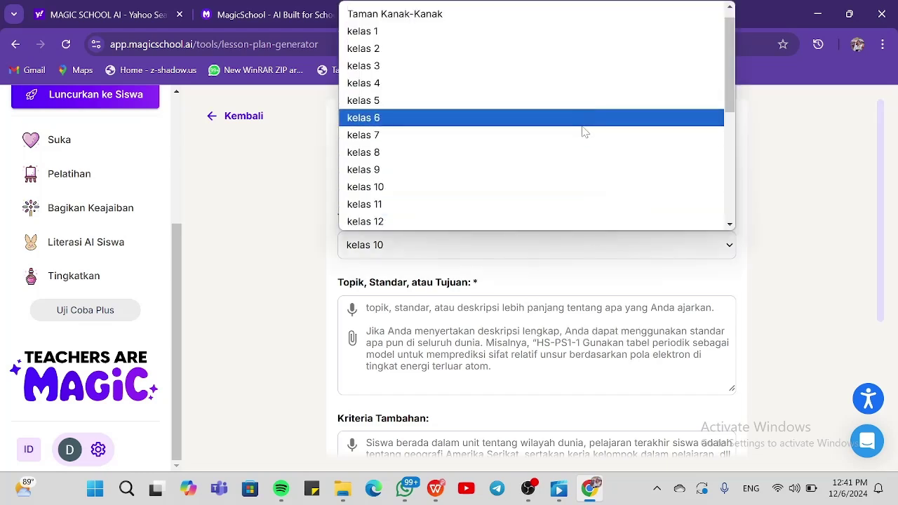
pyautogui.scroll(-5, 585, 167)
pyautogui.scroll(4, 585, 167)
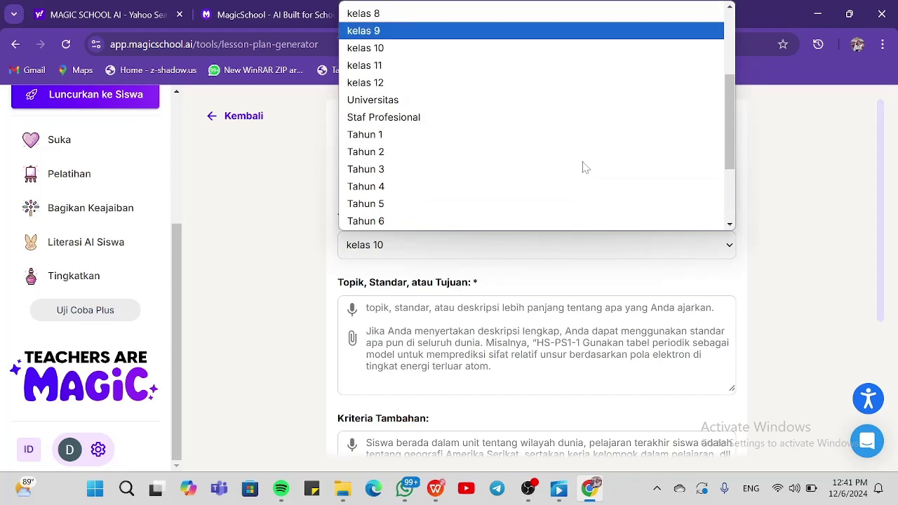
pyautogui.scroll(1, 585, 167)
pyautogui.scroll(1, 585, 167)
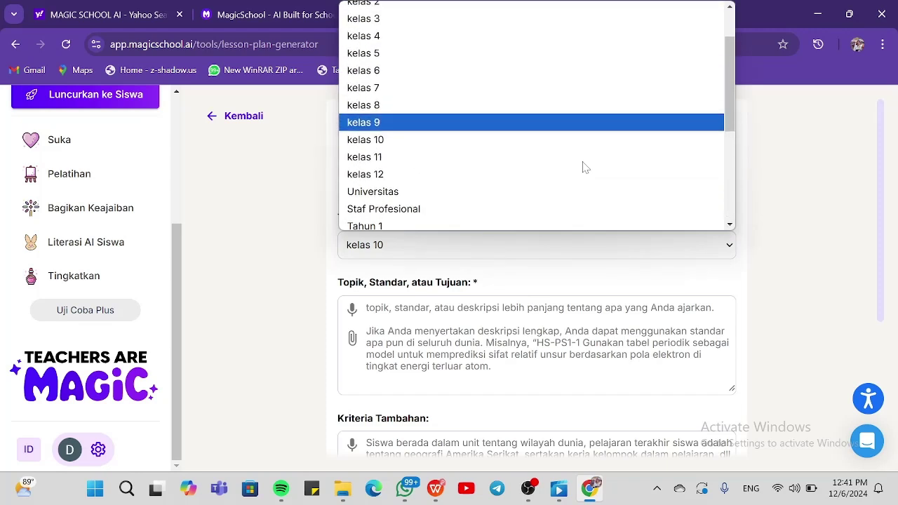
pyautogui.click(483, 145)
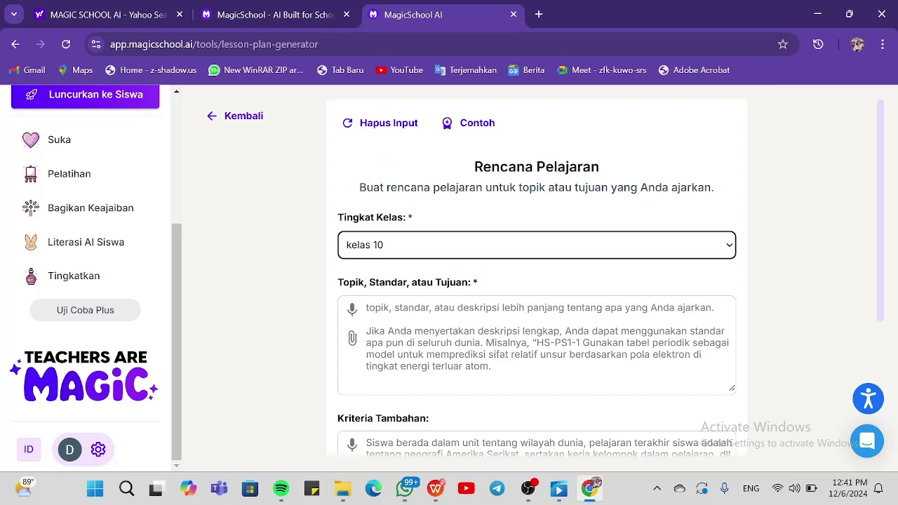
# Step: Search the computer's documents for "pengantar" and attach the Pengantar Manajemen Word document to the Topik, Standar, atau Tujuan field
pyautogui.scroll(-1, 543, 230)
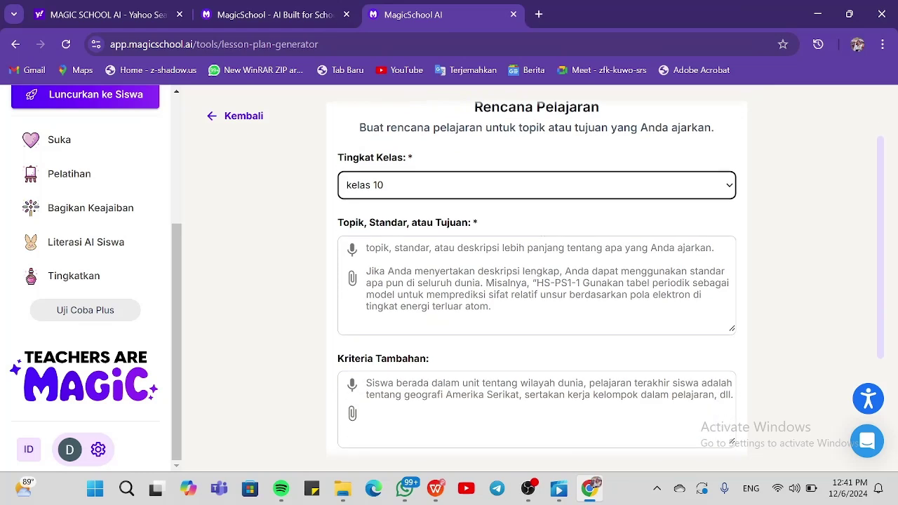
pyautogui.click(353, 282)
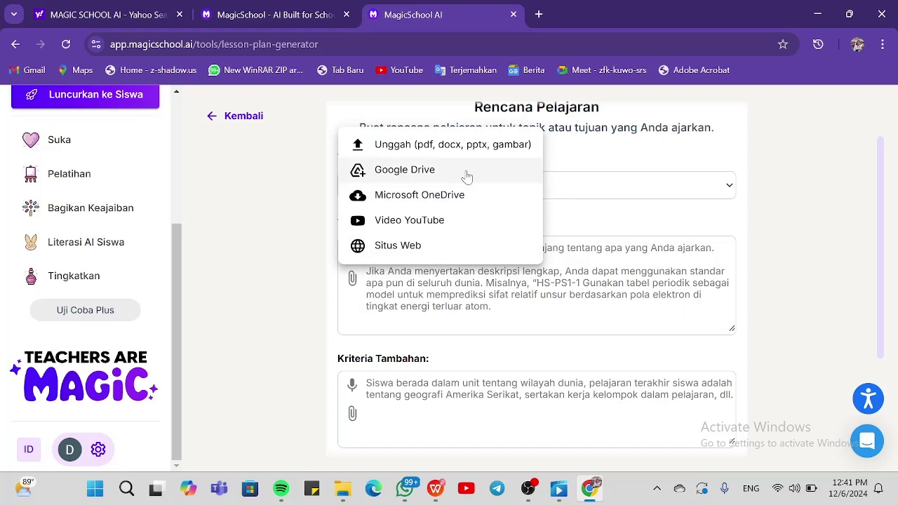
pyautogui.click(482, 152)
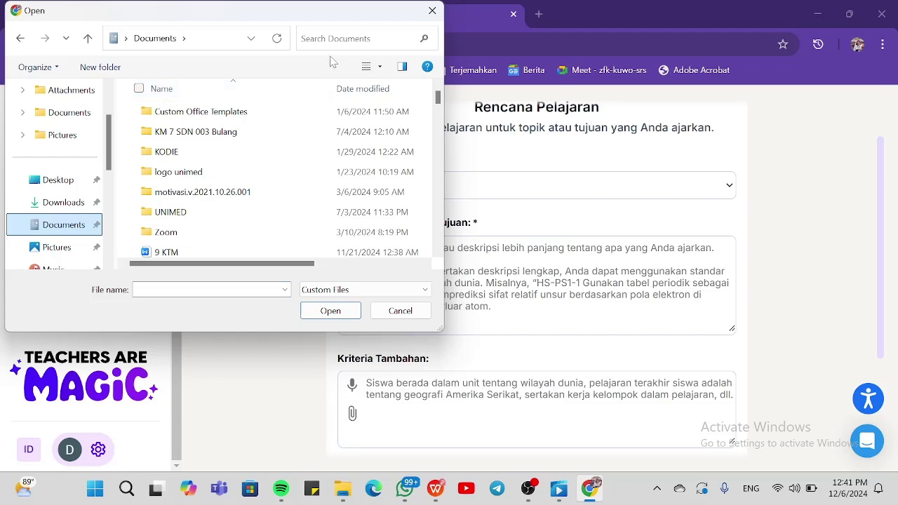
pyautogui.click(358, 38)
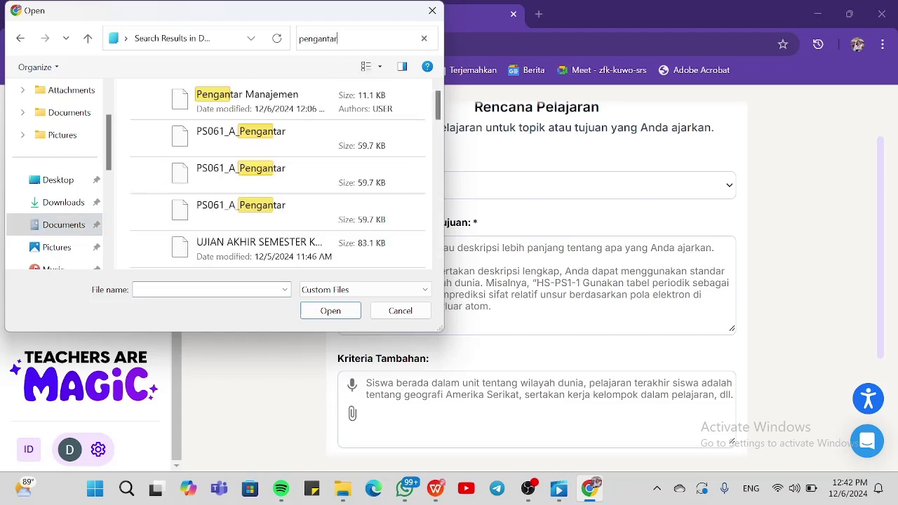
pyautogui.doubleClick(324, 98)
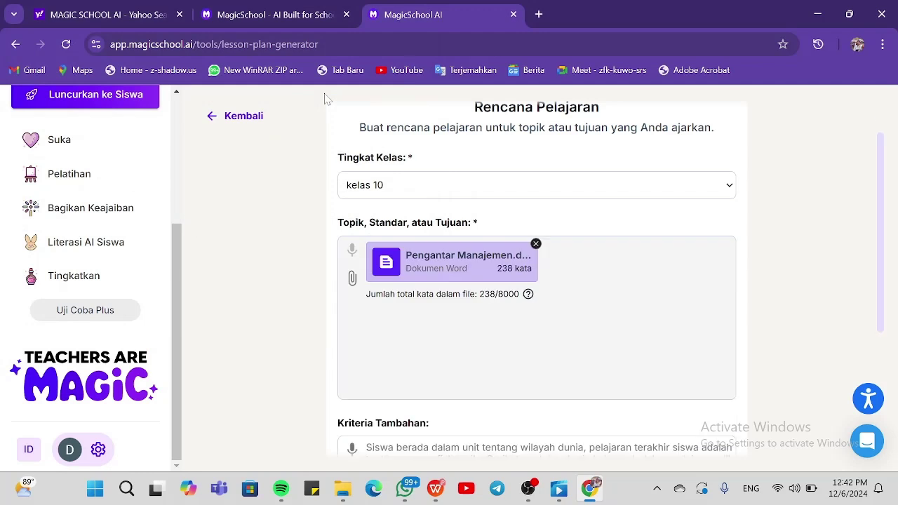
# Step: Generate the lesson plan, leaving the additional criteria and standards fields empty
pyautogui.scroll(-3, 460, 280)
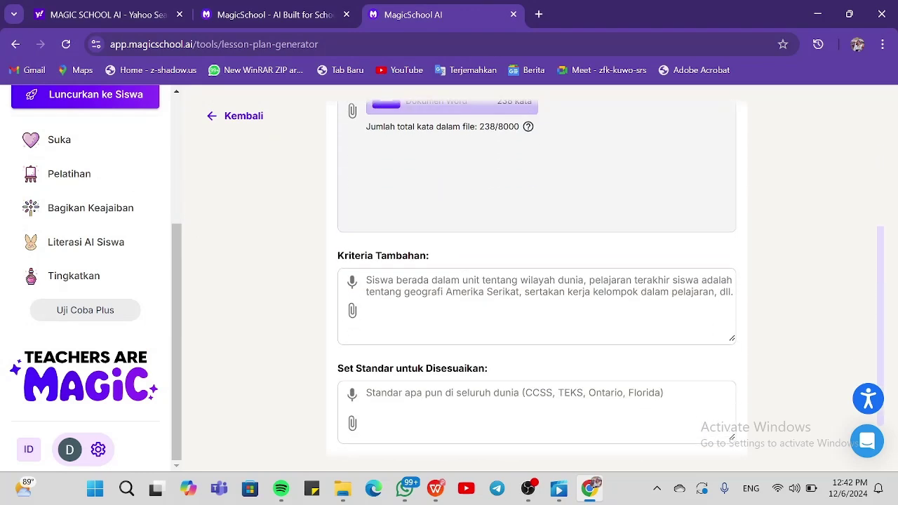
pyautogui.scroll(-1, 537, 281)
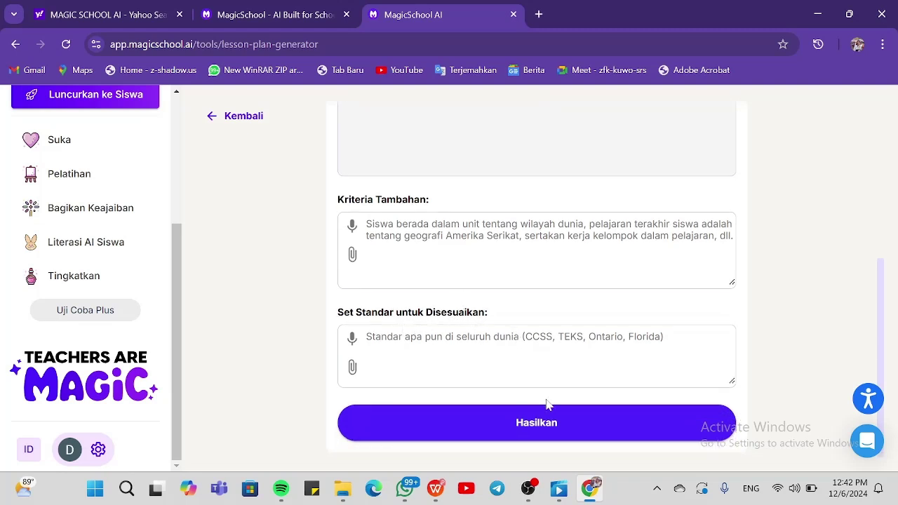
pyautogui.click(538, 426)
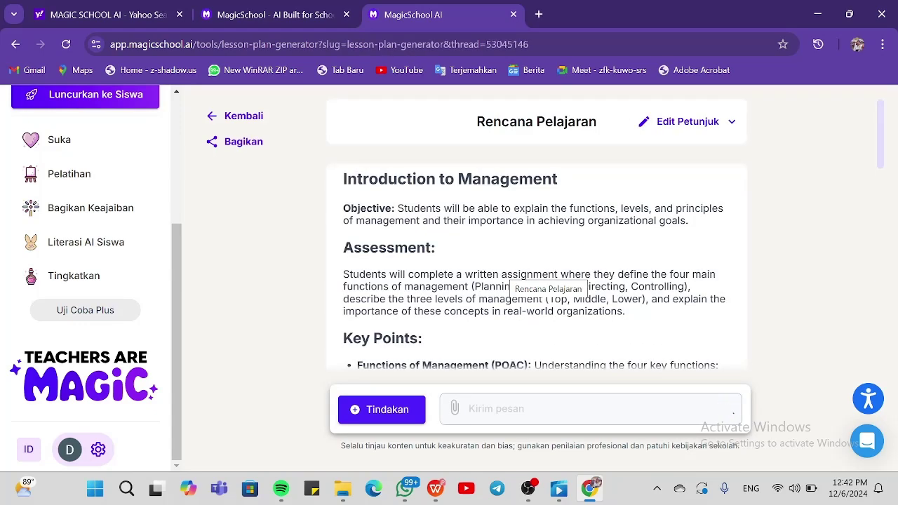
# Step: Translate the generated lesson plan into Indonesian - Bahasa Indonesia
pyautogui.scroll(-2, 505, 275)
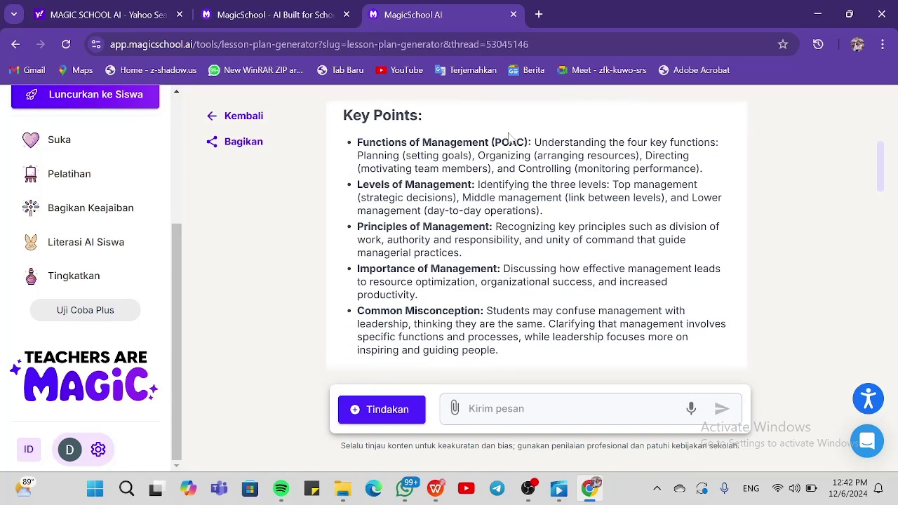
pyautogui.scroll(-2, 508, 139)
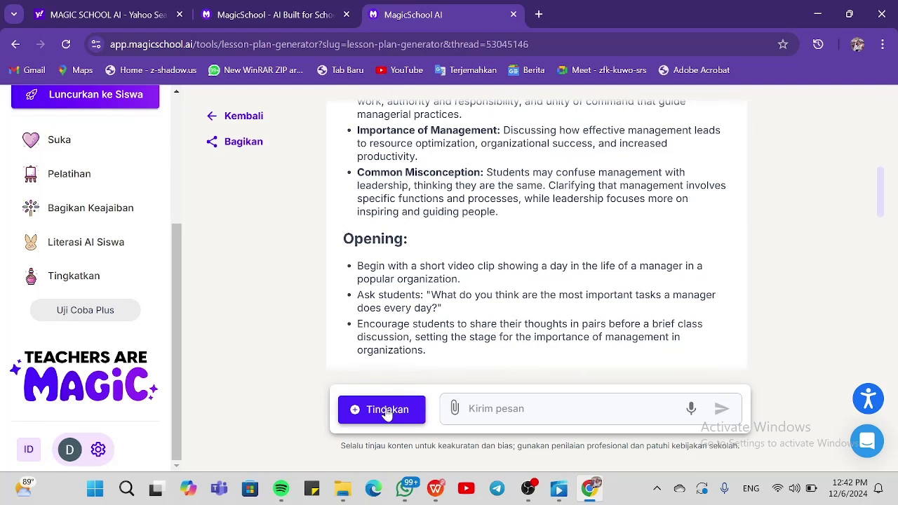
pyautogui.click(387, 412)
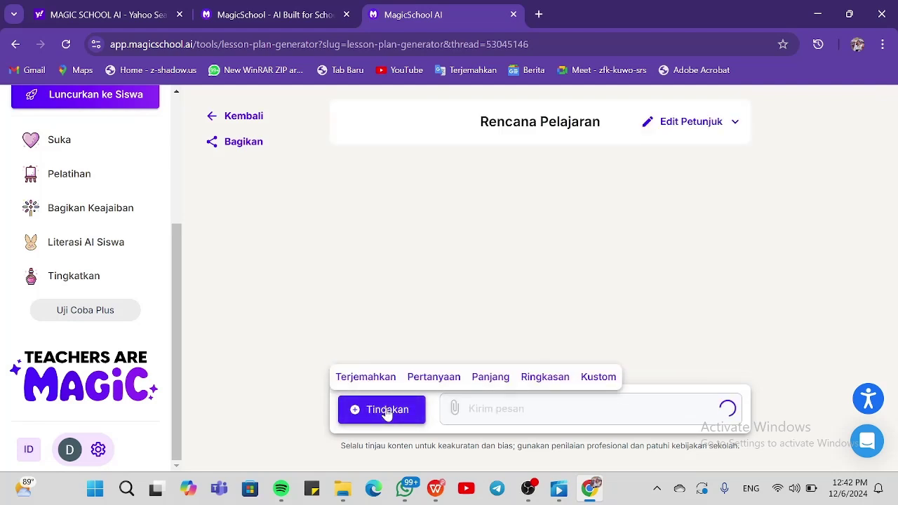
pyautogui.click(368, 378)
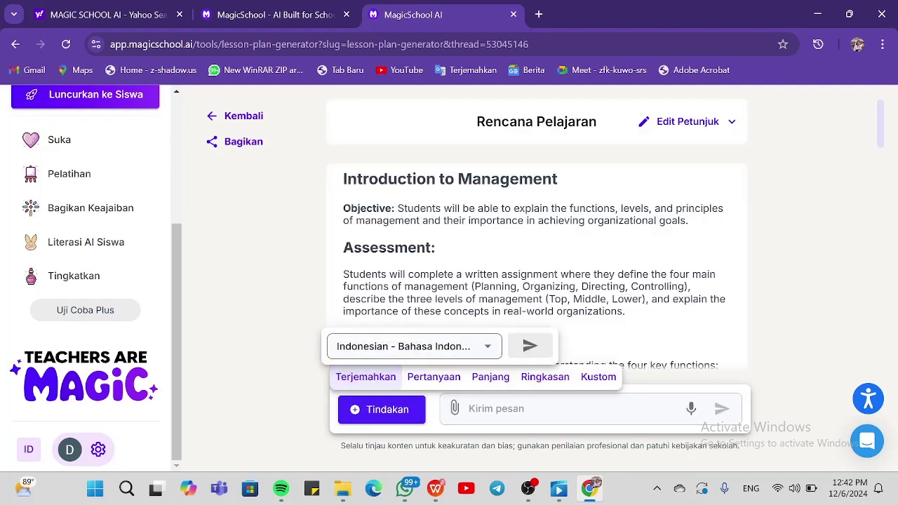
pyautogui.click(486, 345)
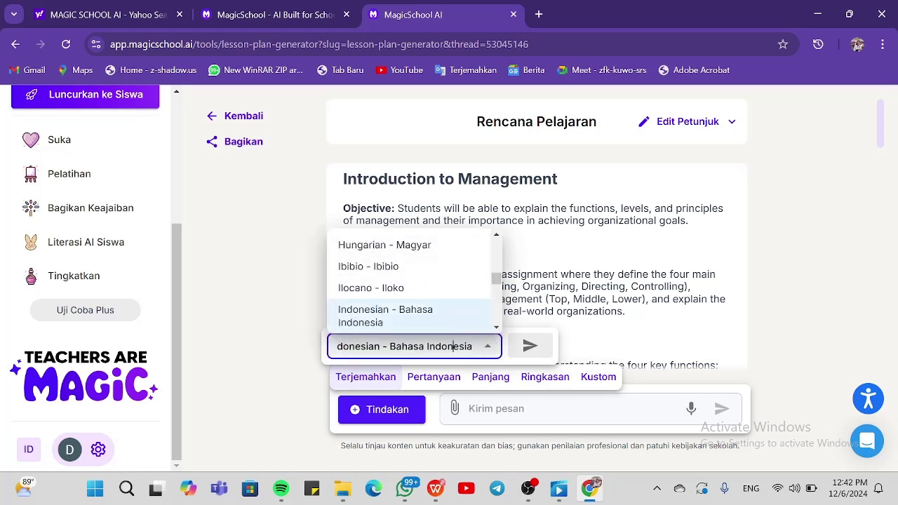
pyautogui.click(530, 345)
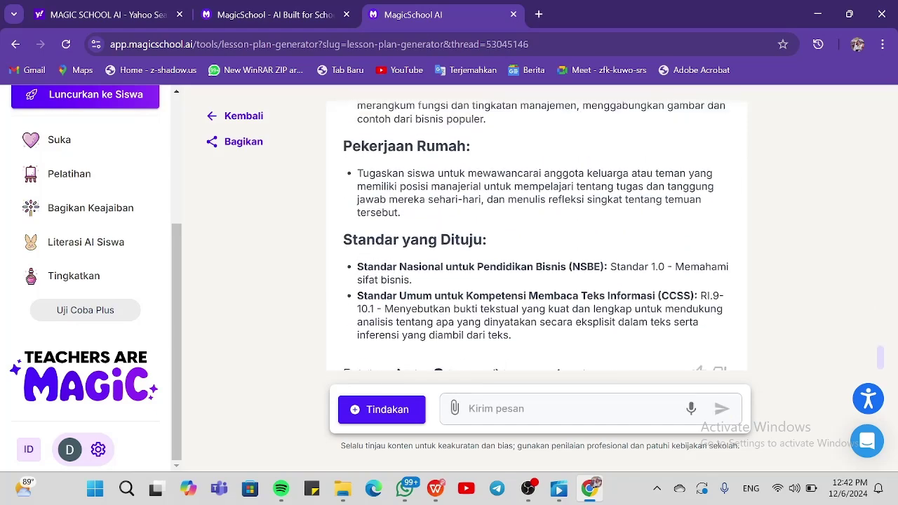
# Step: Review the translated lesson plan, from the homework and standards sections back to its objective, assessment and key points
pyautogui.scroll(8, 568, 265)
pyautogui.scroll(5, 568, 265)
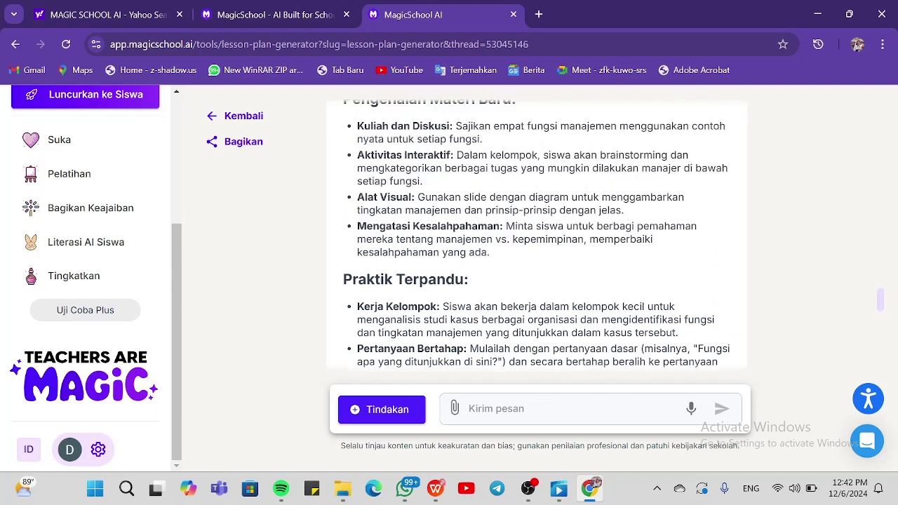
pyautogui.scroll(7, 568, 265)
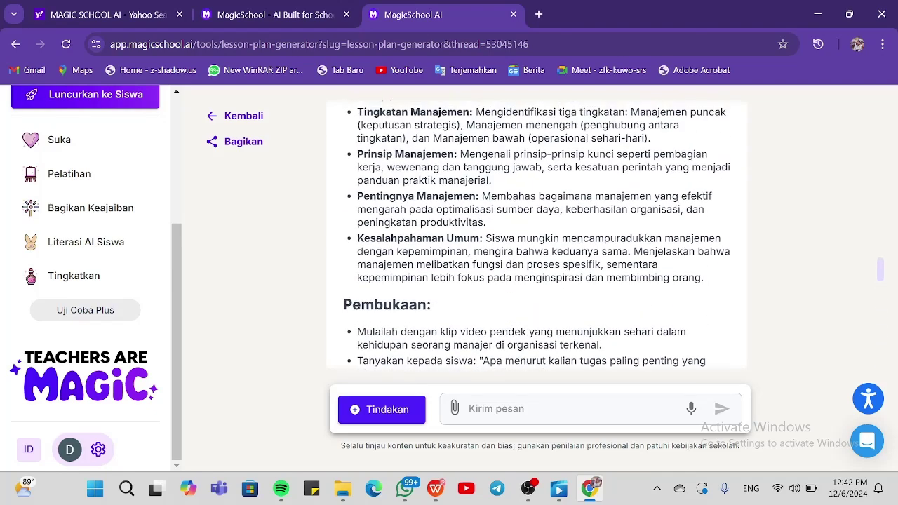
pyautogui.scroll(-1, 568, 265)
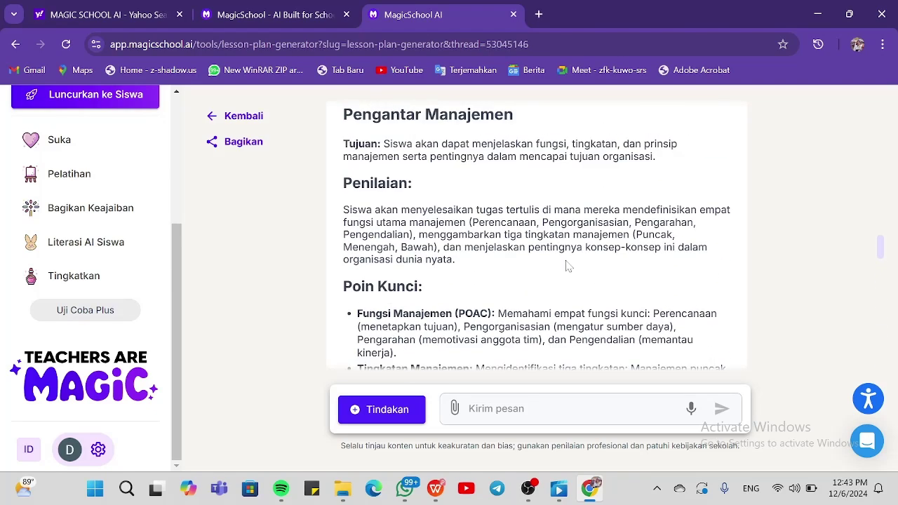
pyautogui.scroll(-1, 568, 266)
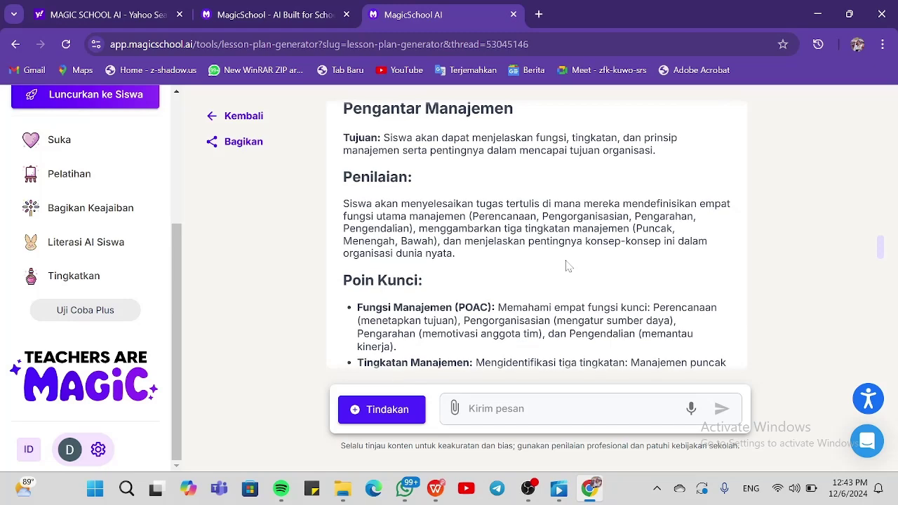
pyautogui.scroll(1, 568, 266)
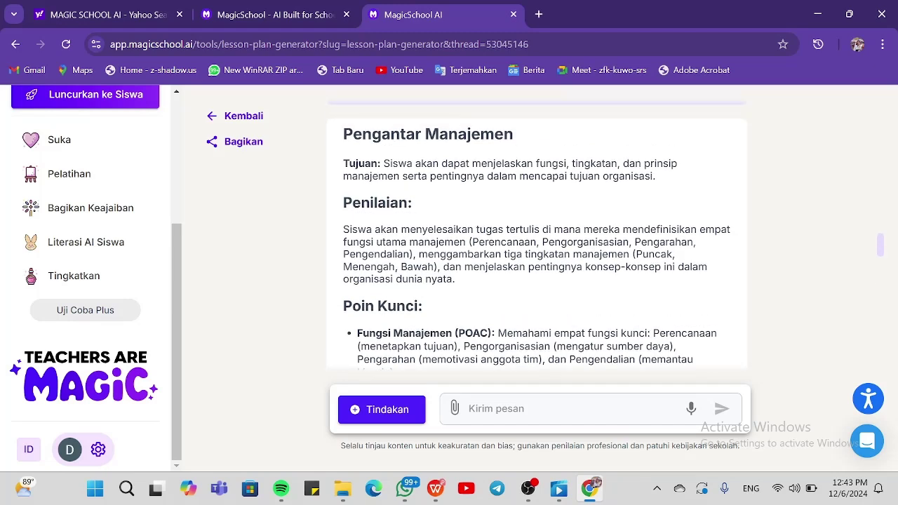
pyautogui.scroll(-3, 510, 205)
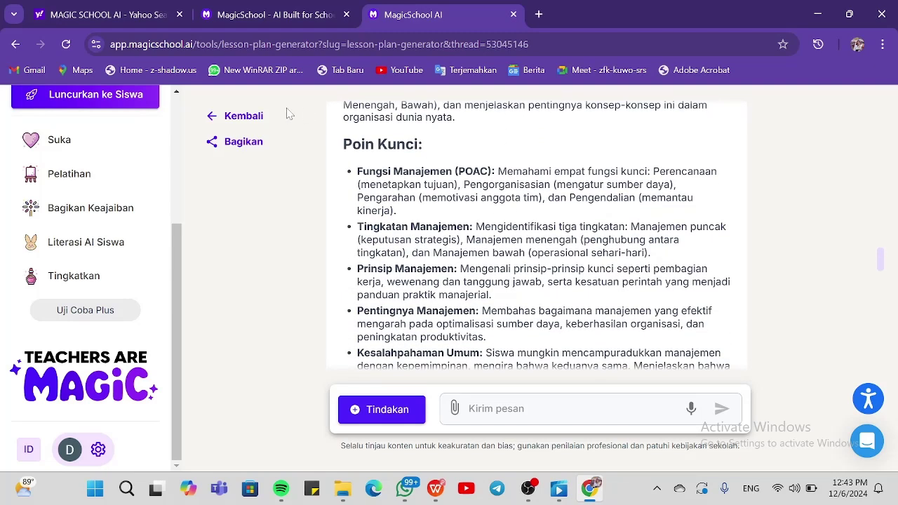
# Step: Return to the tools overview and open the Penulis Ulang Teks tool from all tools
pyautogui.click(254, 124)
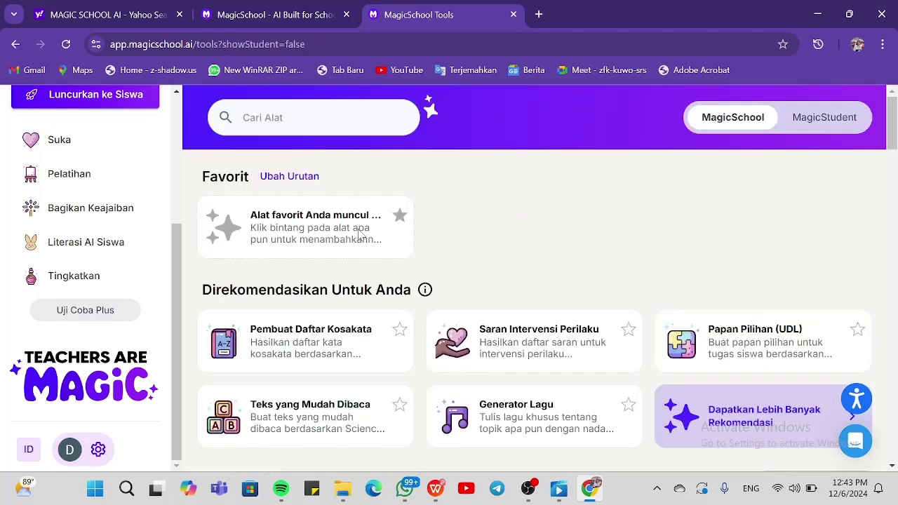
pyautogui.scroll(-2, 358, 232)
pyautogui.scroll(-2, 360, 235)
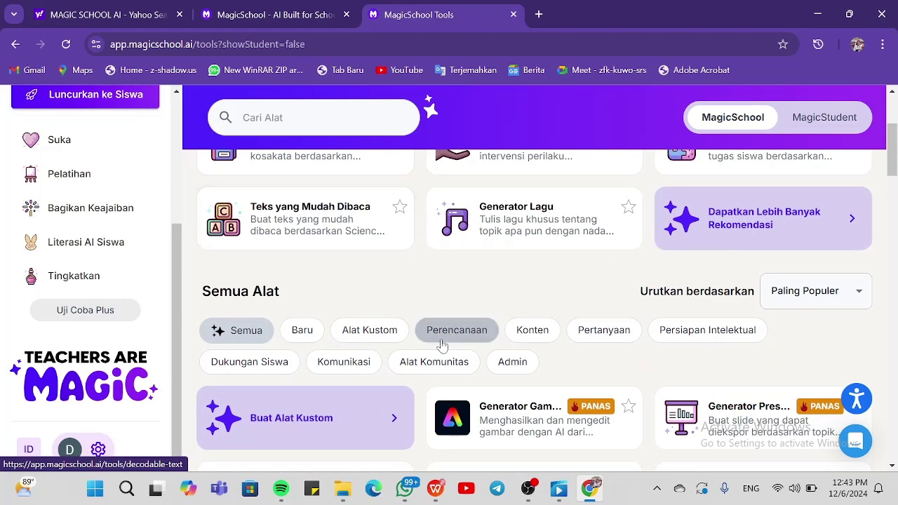
pyautogui.scroll(-4, 421, 336)
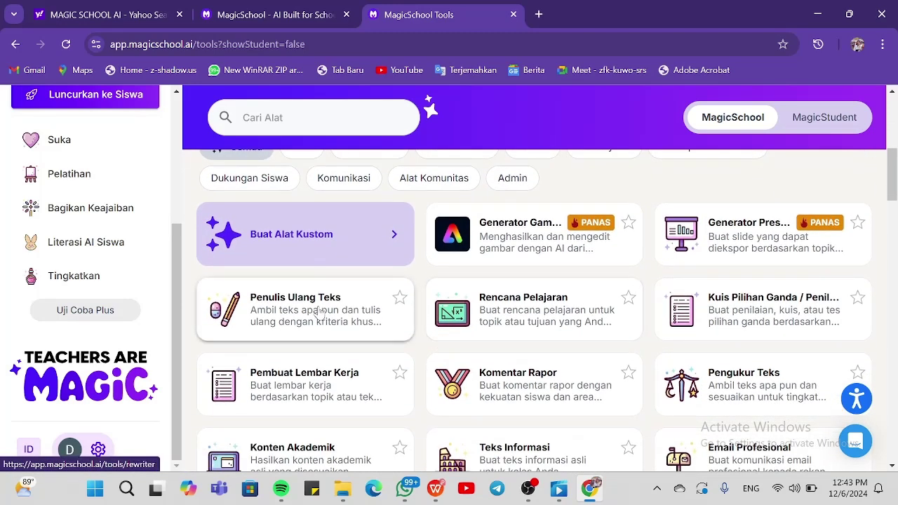
pyautogui.click(319, 314)
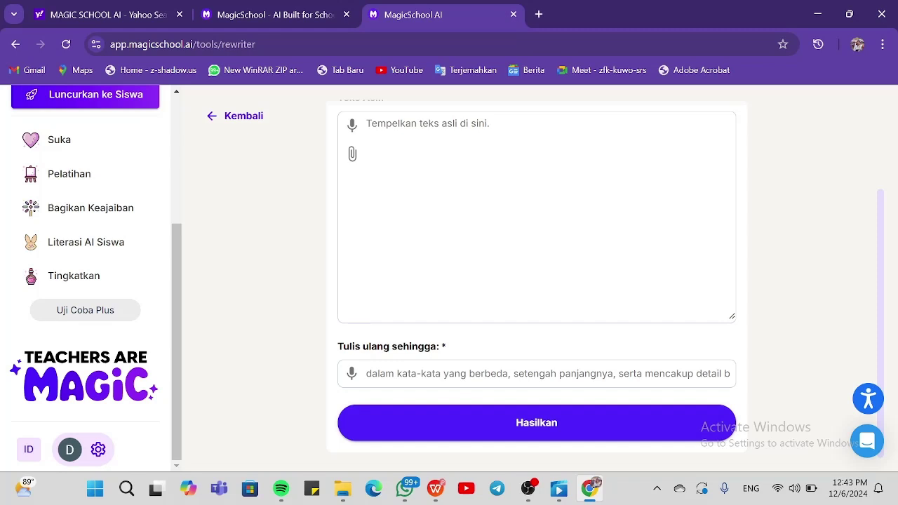
# Step: Search the computer's documents for "peng" and attach the Pengantar Manajemen Word document as the Teks Asli
pyautogui.scroll(2, 474, 229)
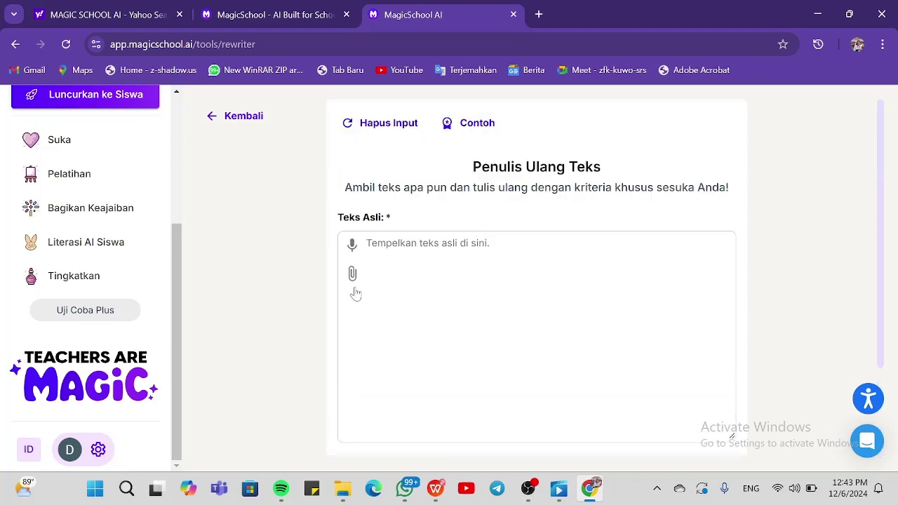
pyautogui.click(352, 274)
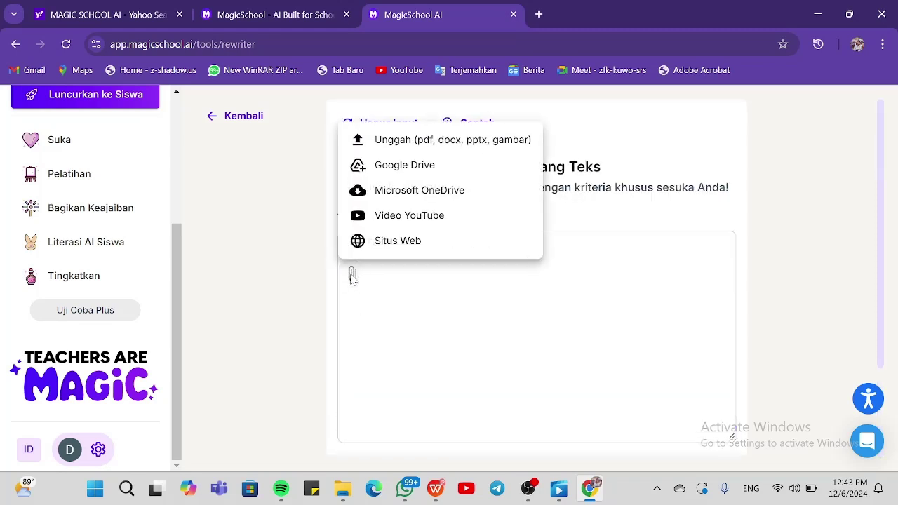
pyautogui.click(446, 143)
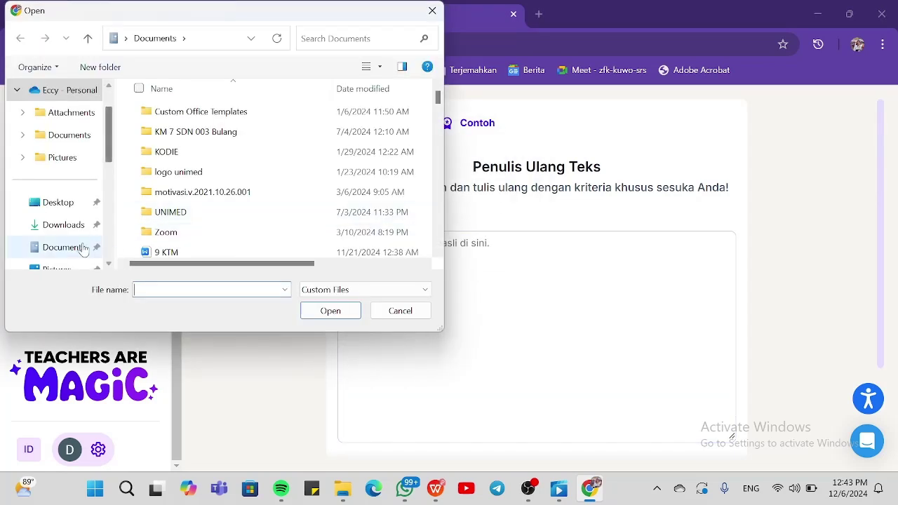
pyautogui.click(361, 38)
pyautogui.write('peng')
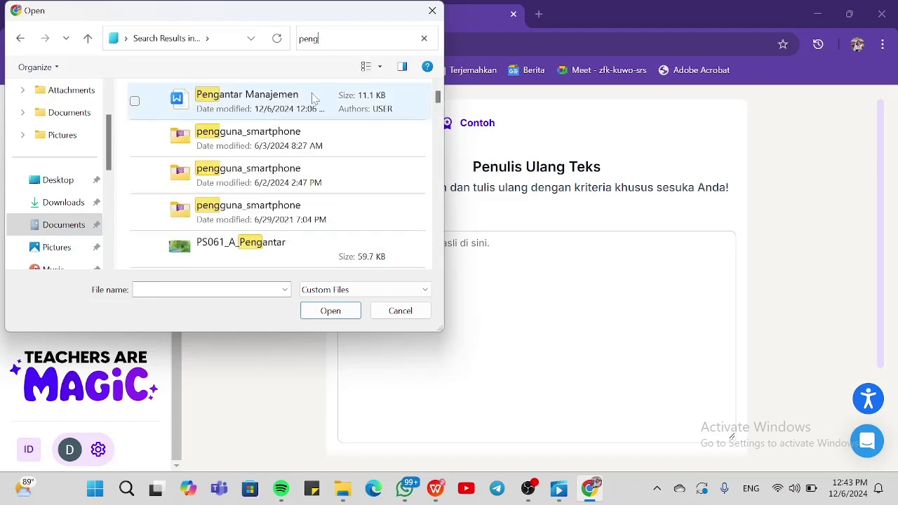
pyautogui.doubleClick(315, 94)
# Step: Set Tulis ulang sehingga to "buatlah dengan kata kata yang mudah dipahami" and try to generate the rewrite
pyautogui.scroll(-3, 472, 263)
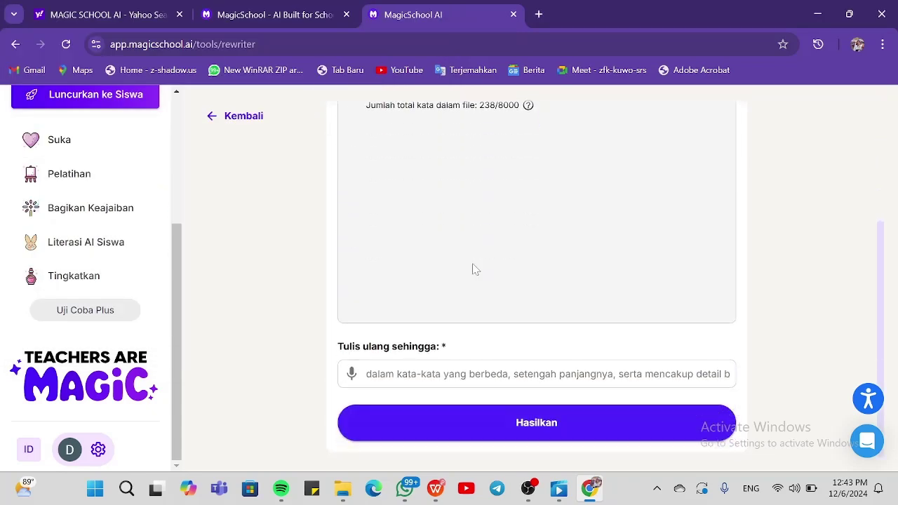
pyautogui.click(522, 430)
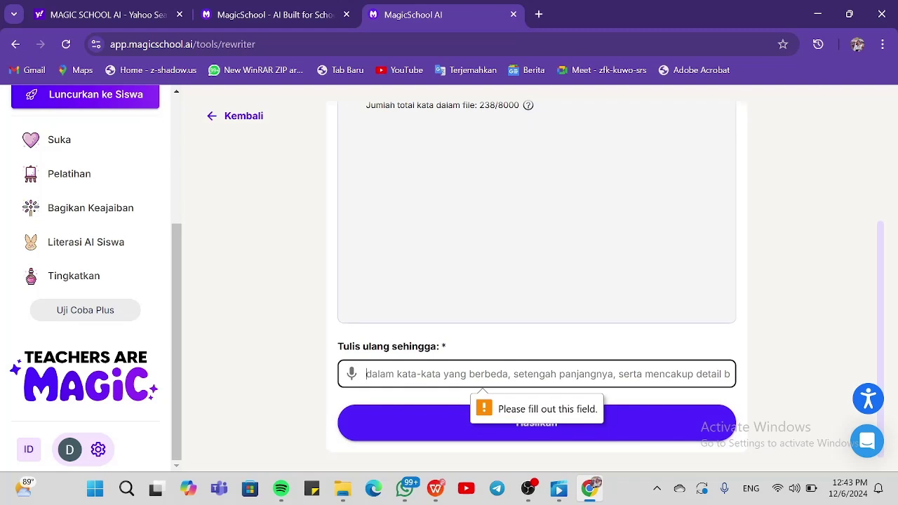
pyautogui.write('bu')
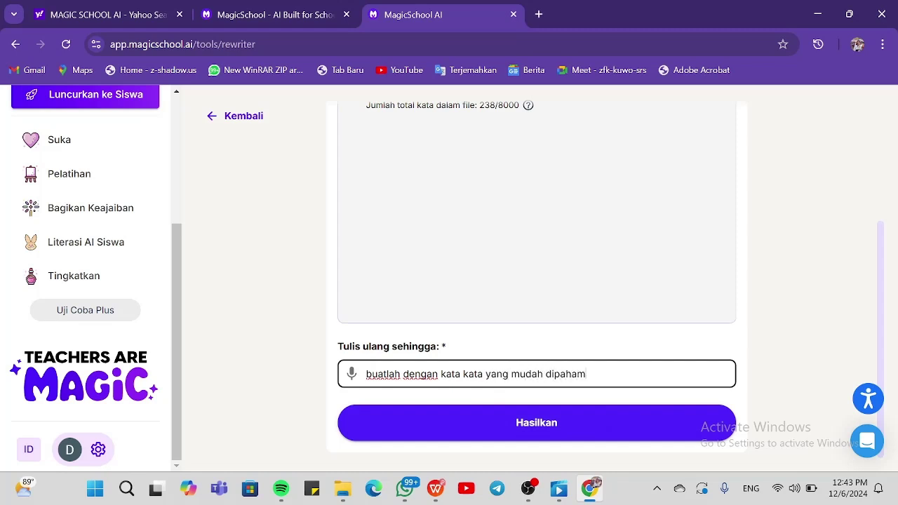
pyautogui.click(589, 374)
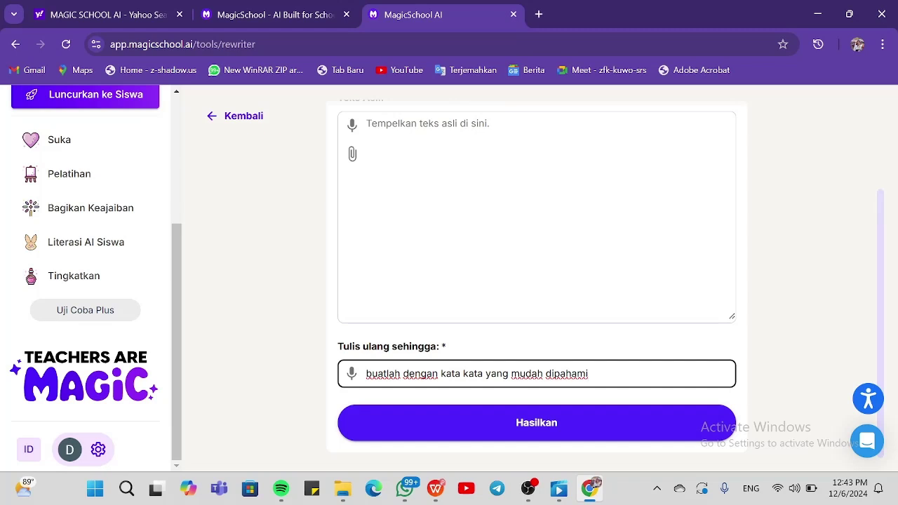
pyautogui.click(525, 426)
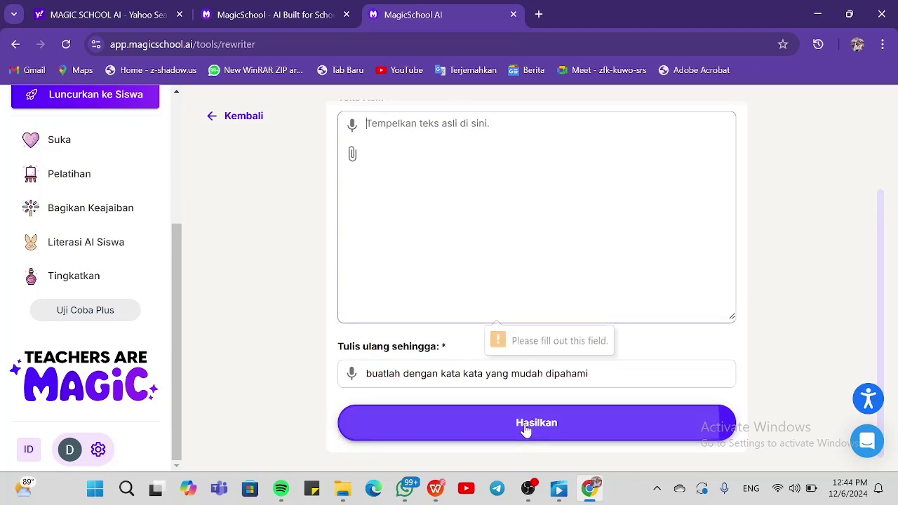
# Step: Attach the Pengantar Manajemen Word document from Documents as the Teks Asli again and generate the rewritten text
pyautogui.click(352, 154)
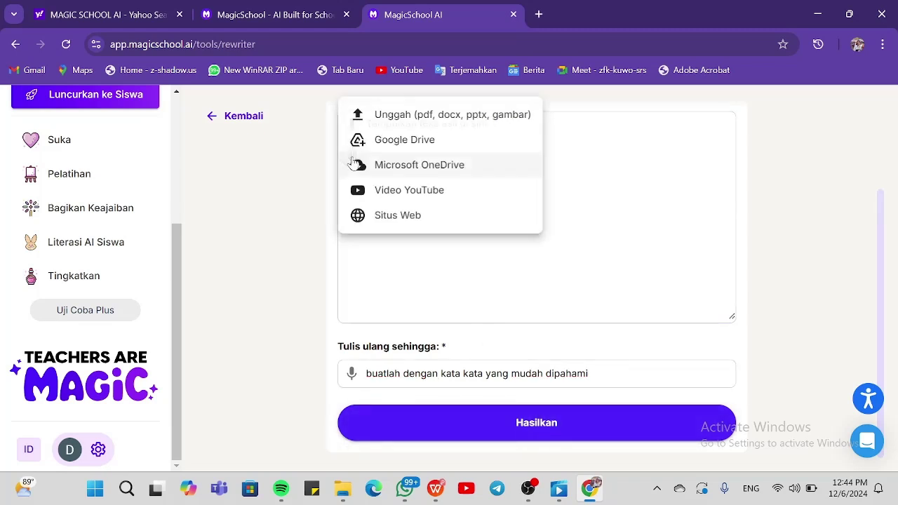
pyautogui.click(437, 112)
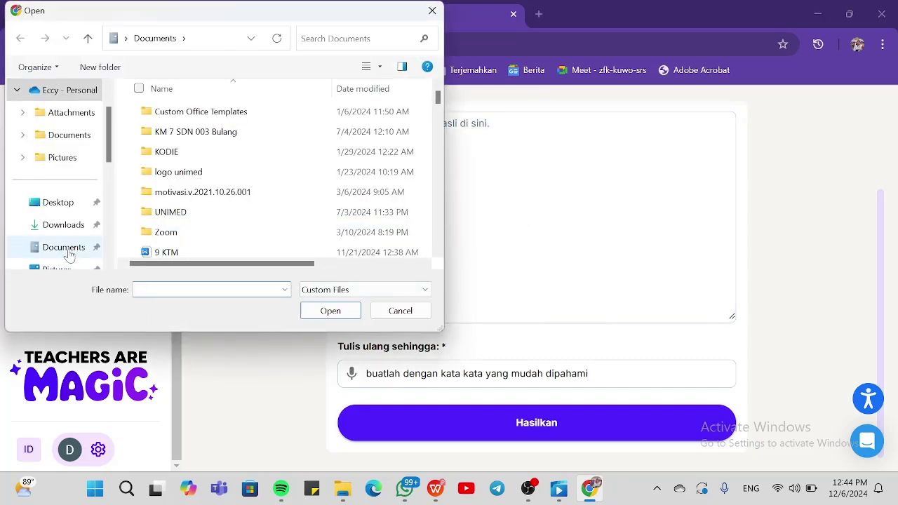
pyautogui.click(69, 252)
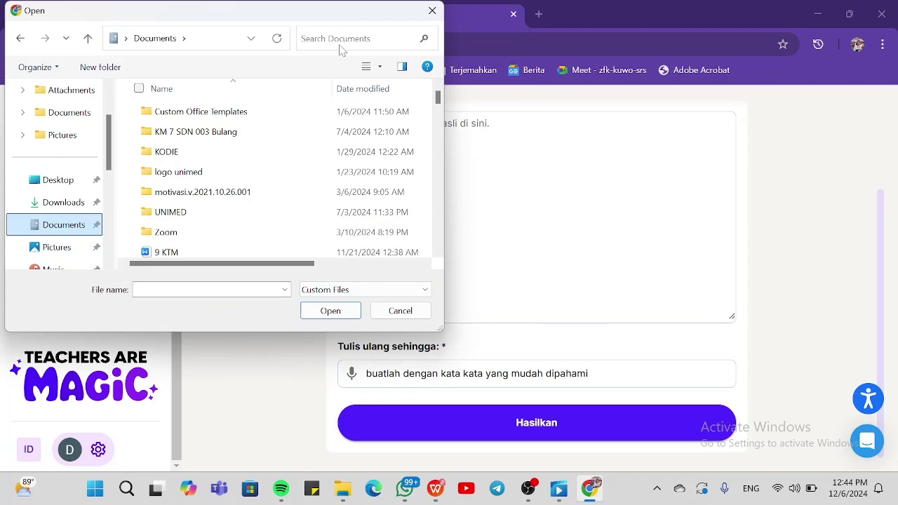
pyautogui.click(358, 38)
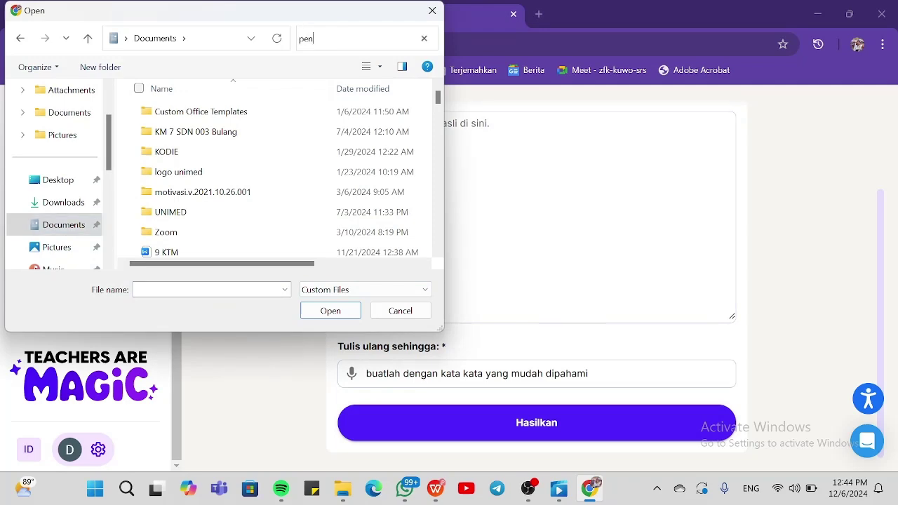
pyautogui.doubleClick(280, 98)
pyautogui.scroll(-1, 460, 349)
pyautogui.click(482, 428)
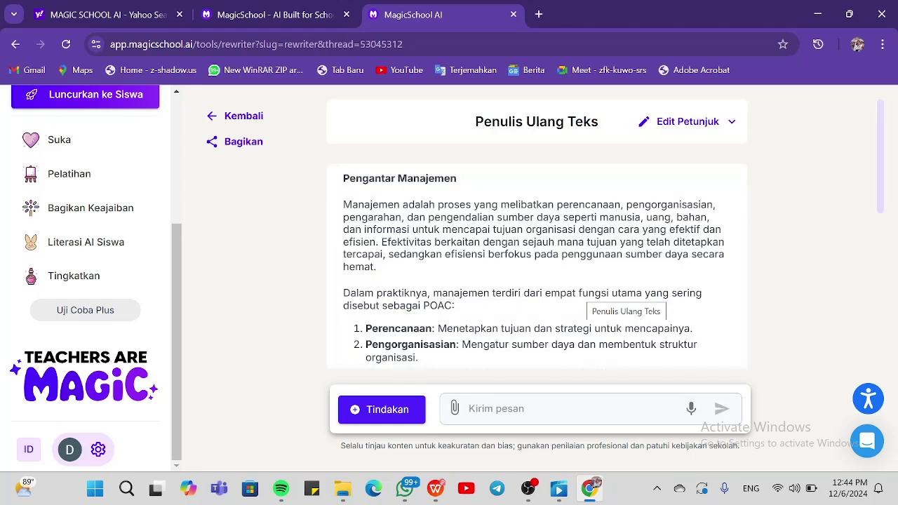
# Step: Read through the rewritten Pengantar Manajemen text from its introduction to the closing paragraph on management principles
pyautogui.scroll(-8, 456, 285)
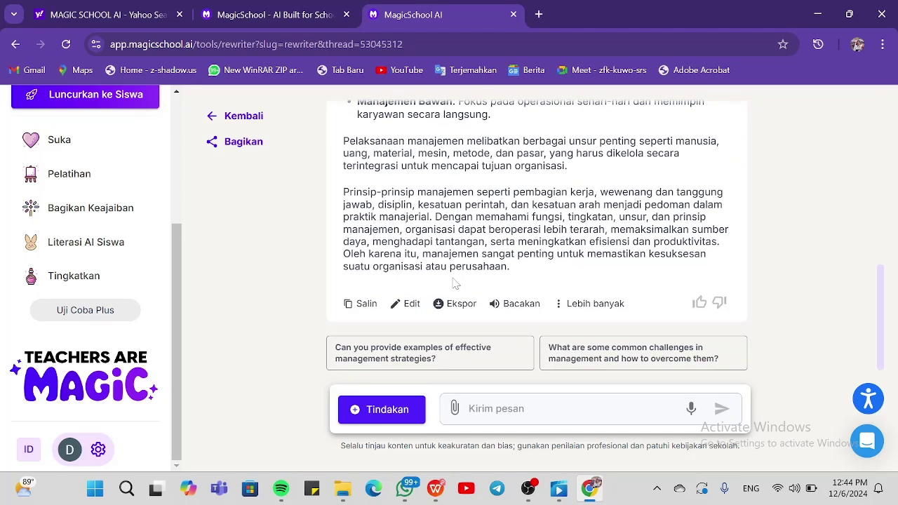
pyautogui.scroll(8, 453, 282)
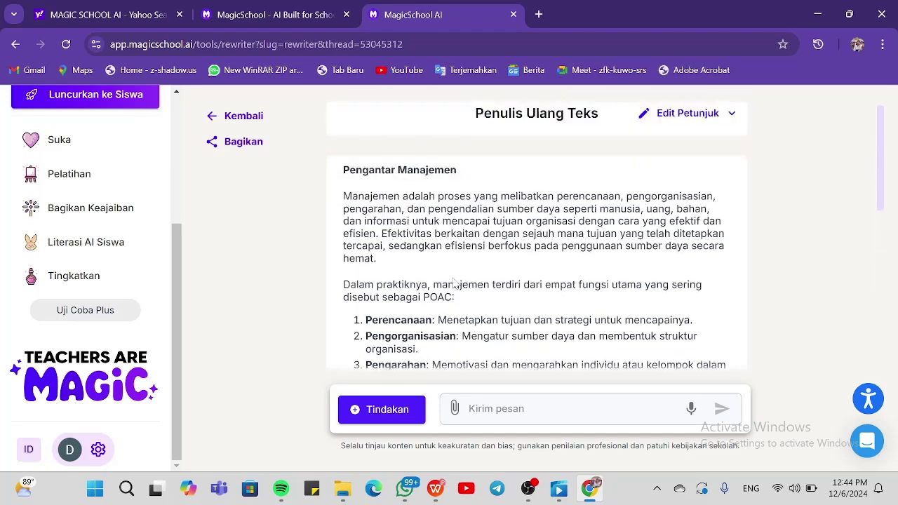
pyautogui.scroll(-2, 453, 283)
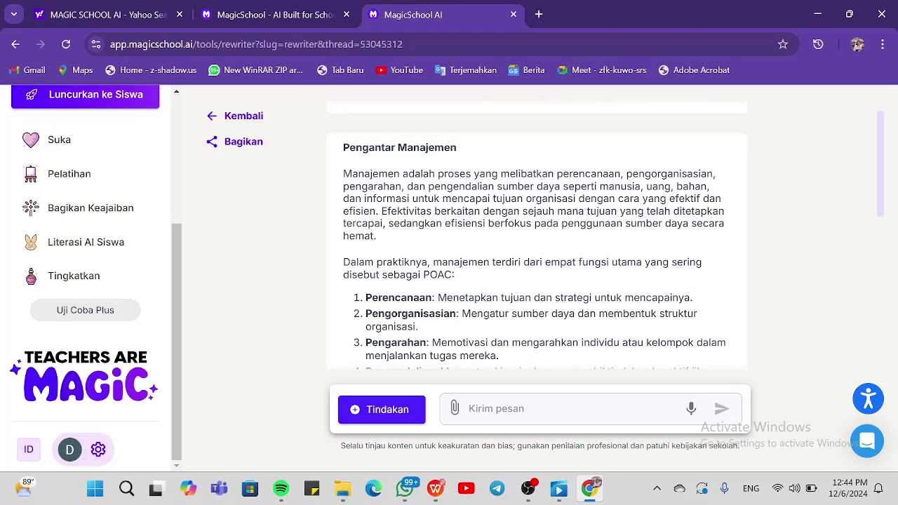
pyautogui.scroll(-4, 537, 239)
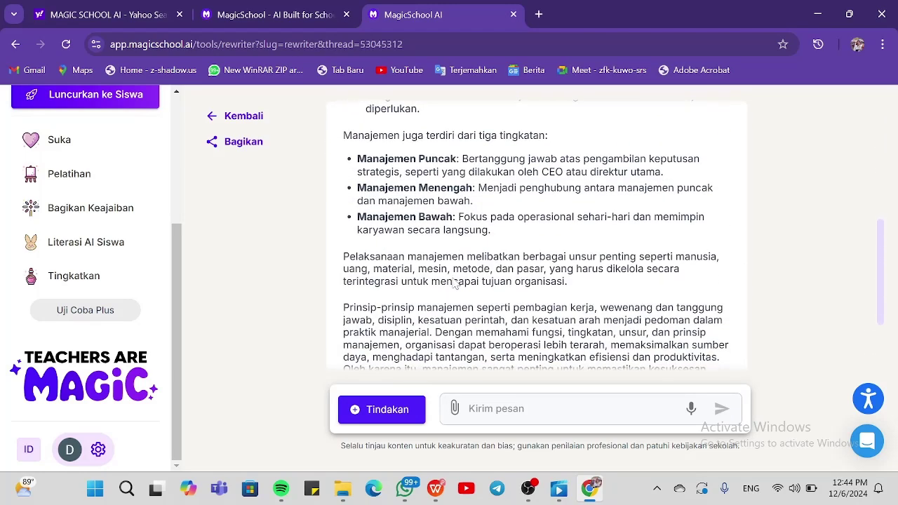
pyautogui.scroll(-2, 453, 283)
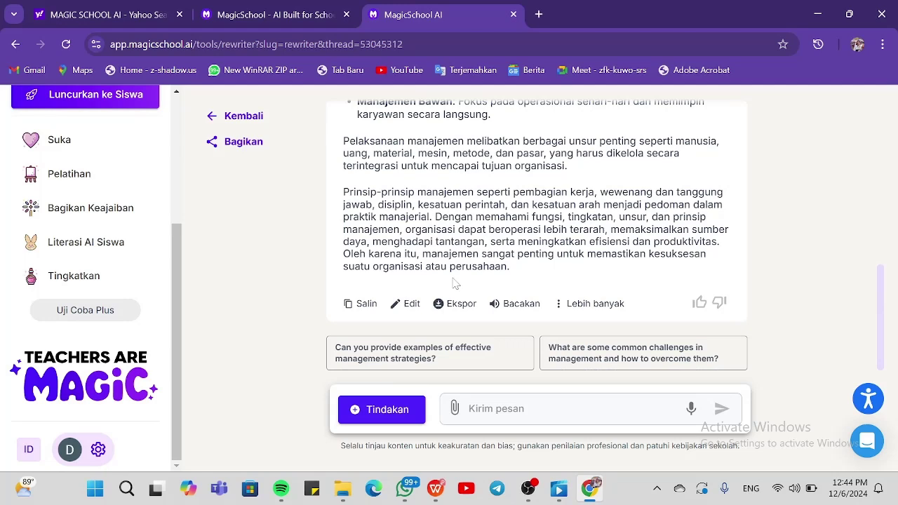
# Step: Leave the rewritten text, return to the tool list and open the Kuis Pilihan Ganda / Penilaian tool
pyautogui.scroll(3, 453, 282)
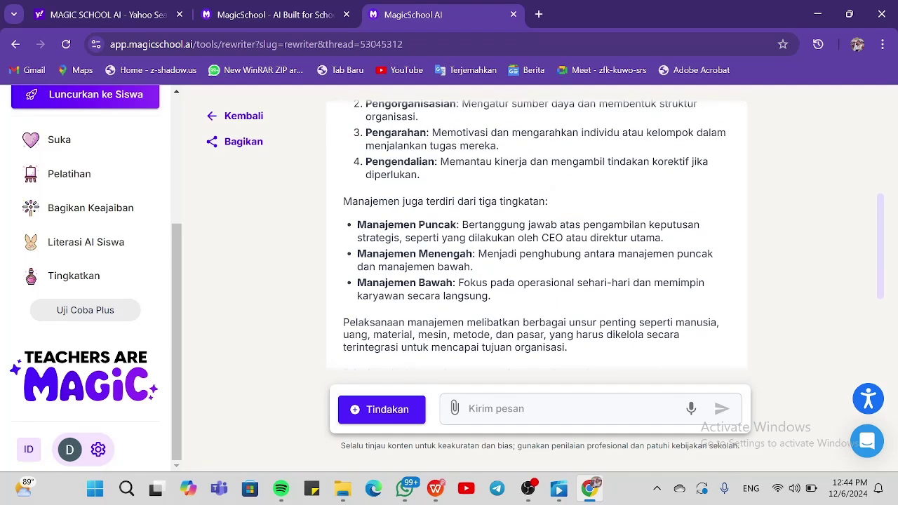
pyautogui.scroll(3, 314, 154)
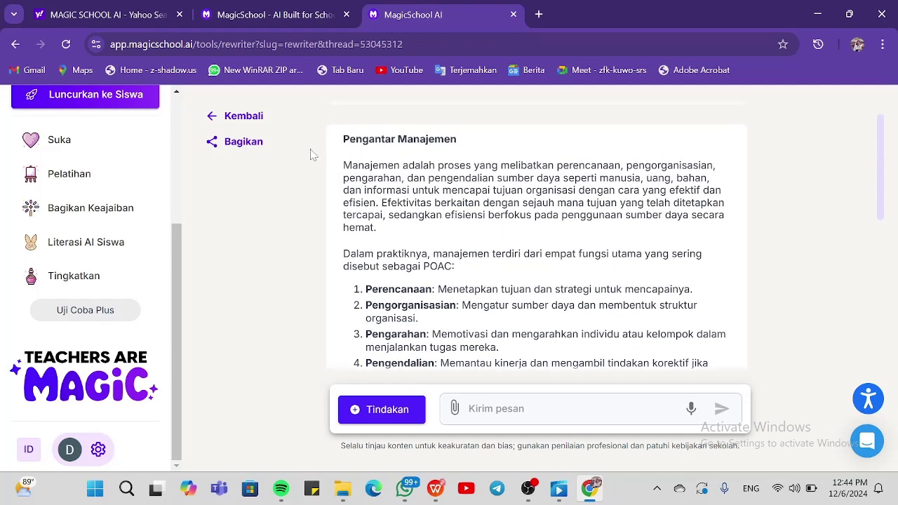
pyautogui.click(228, 118)
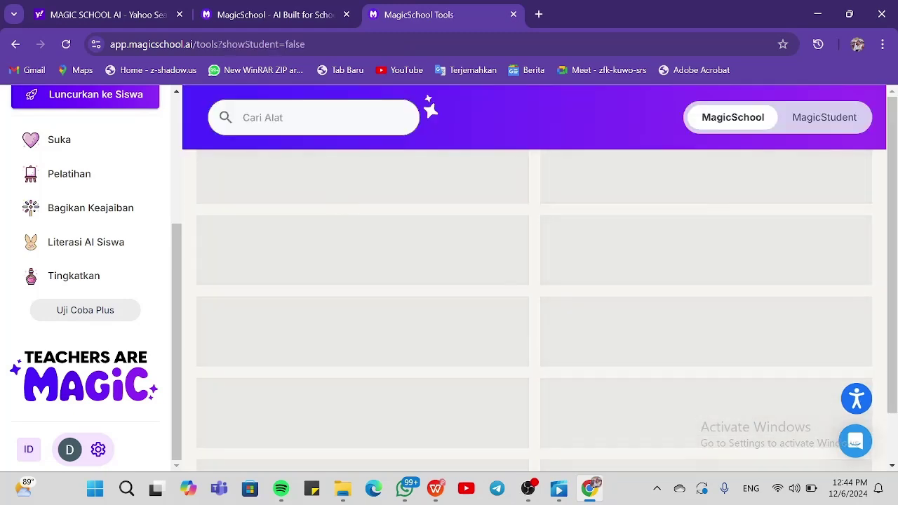
pyautogui.scroll(-2, 575, 286)
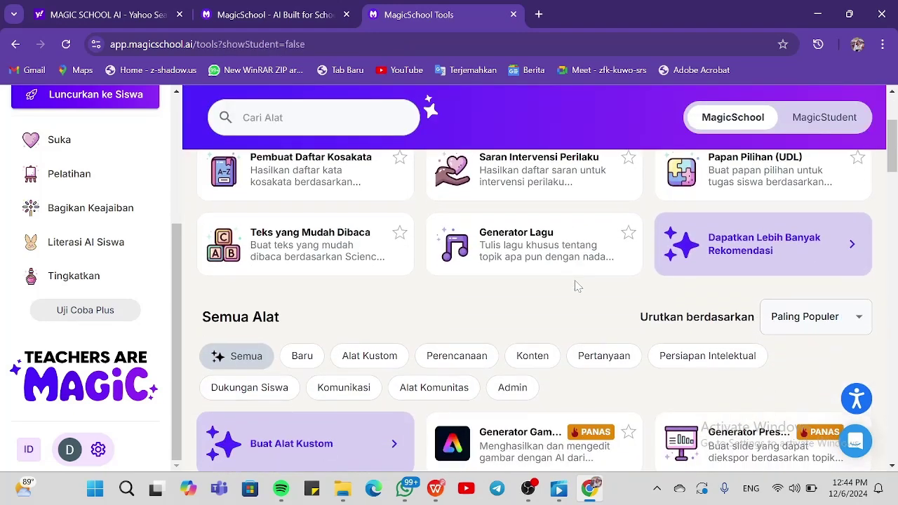
pyautogui.scroll(-3, 575, 287)
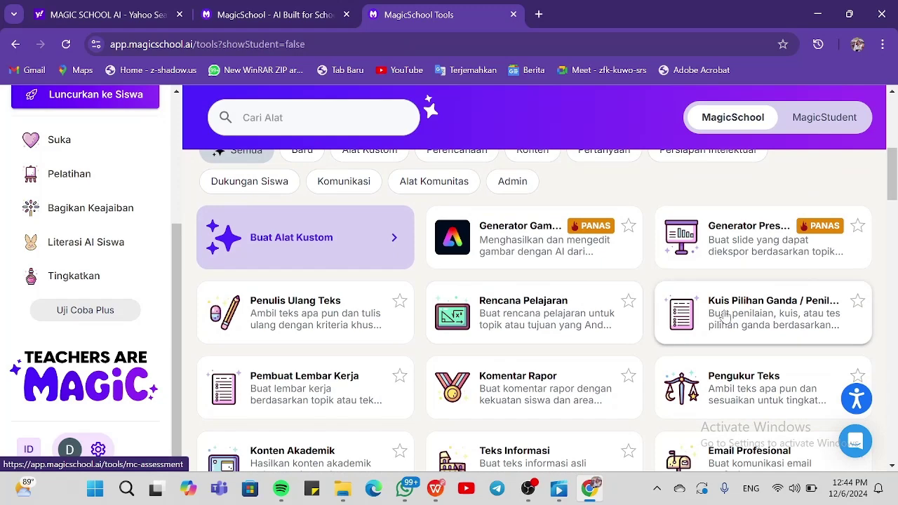
pyautogui.click(724, 317)
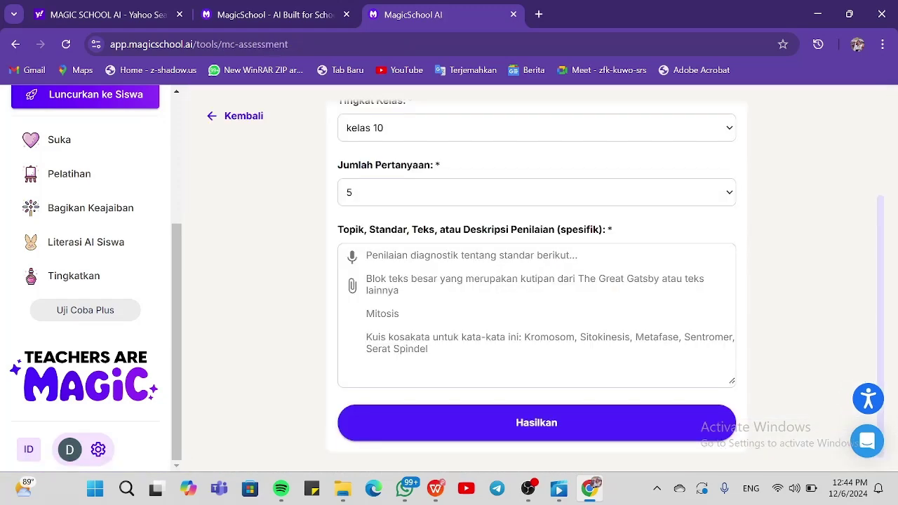
# Step: Set Jumlah Pertanyaan to 10 for the multiple-choice quiz
pyautogui.scroll(2, 539, 244)
pyautogui.scroll(-1, 539, 244)
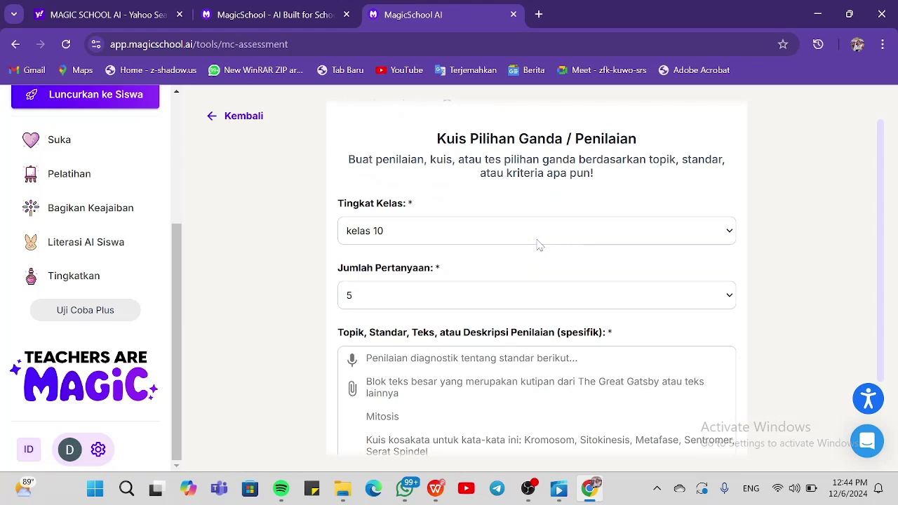
pyautogui.click(555, 294)
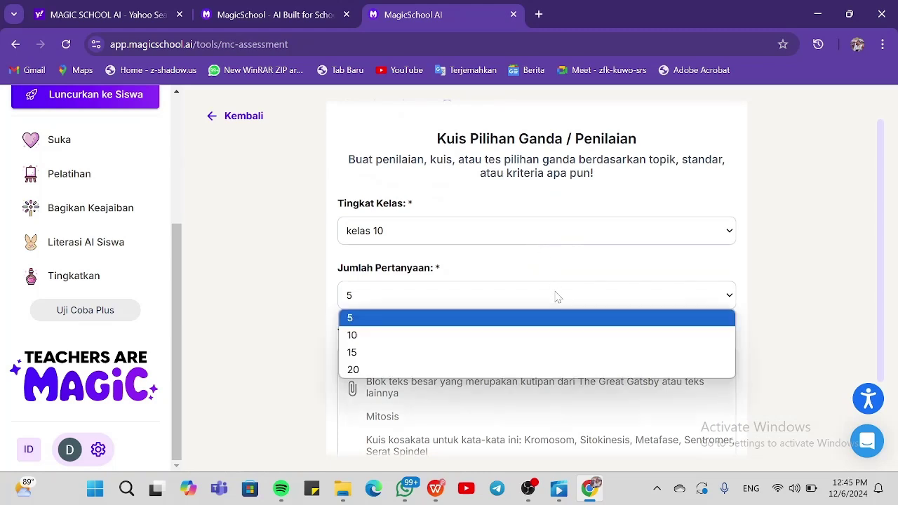
pyautogui.click(538, 337)
pyautogui.scroll(-2, 538, 337)
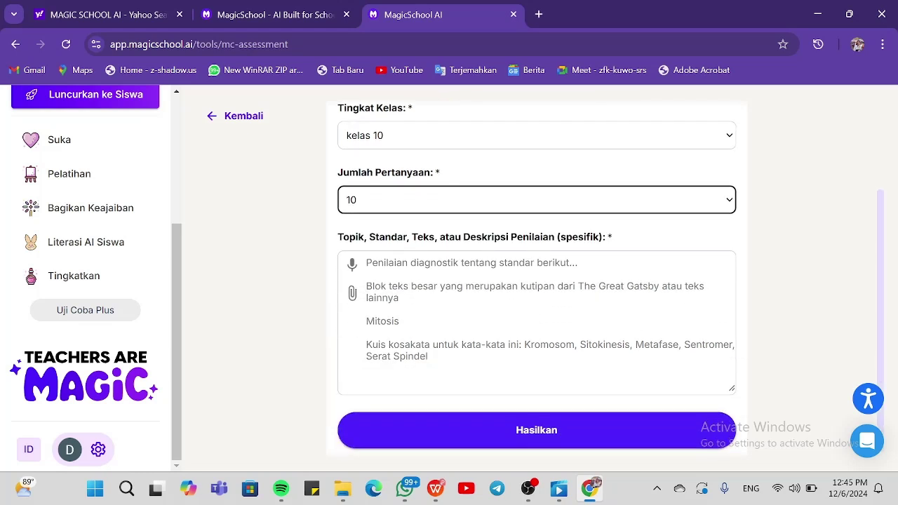
# Step: Search Documents for "pengantar", attach the Pengantar Manajemen Word document as the assessment topic and generate the quiz
pyautogui.click(352, 288)
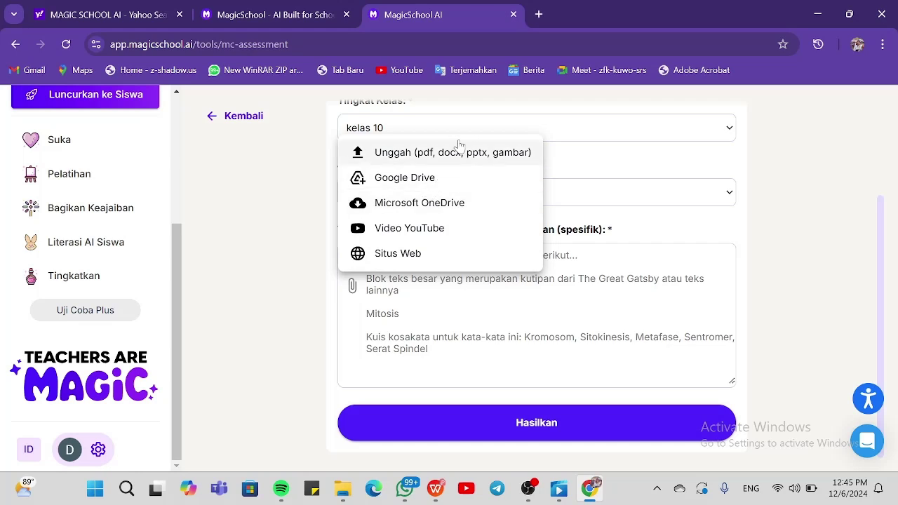
pyautogui.click(457, 151)
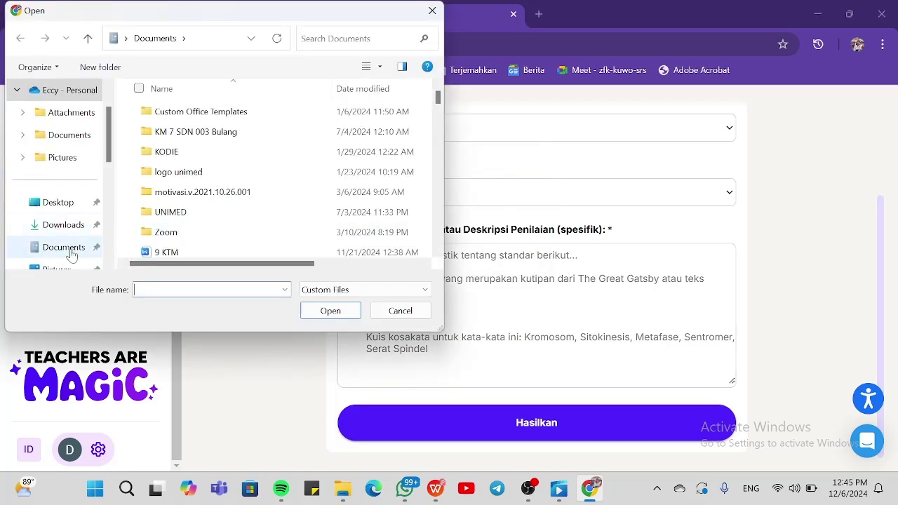
pyautogui.scroll(-1, 74, 252)
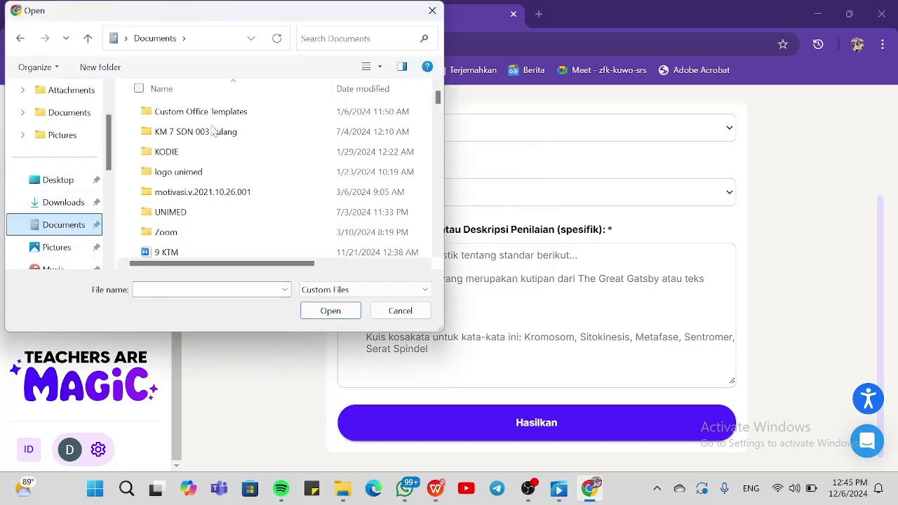
pyautogui.click(326, 38)
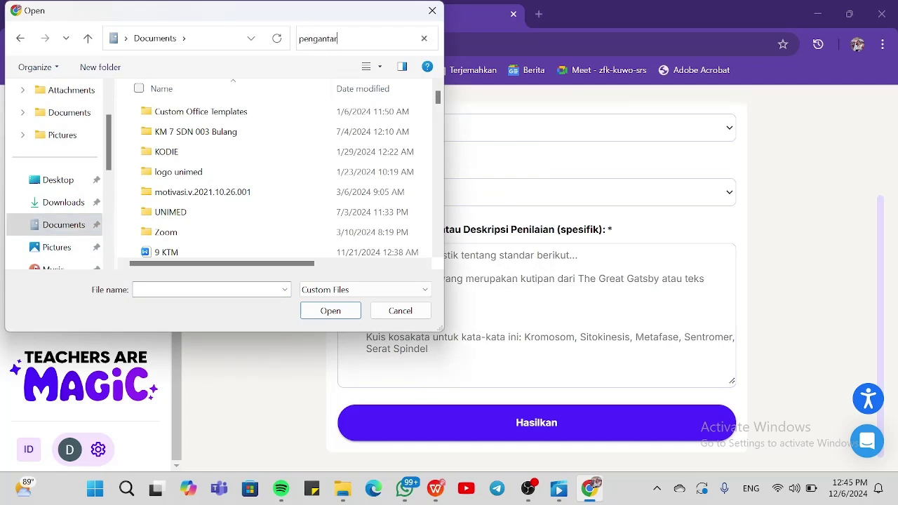
pyautogui.doubleClick(300, 106)
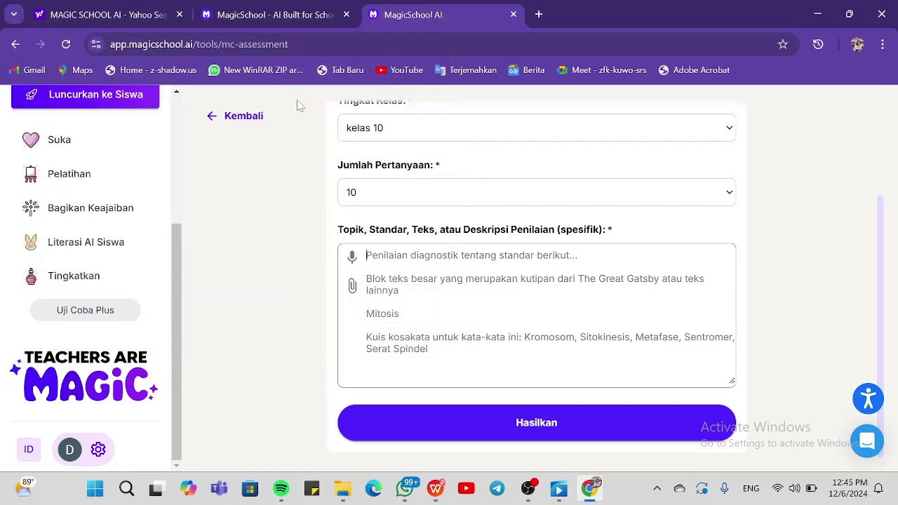
pyautogui.scroll(-1, 414, 195)
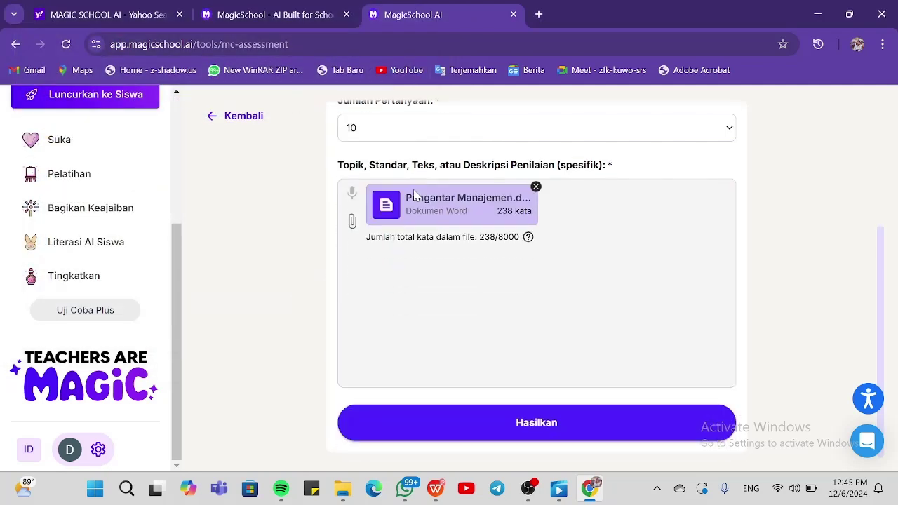
pyautogui.click(496, 424)
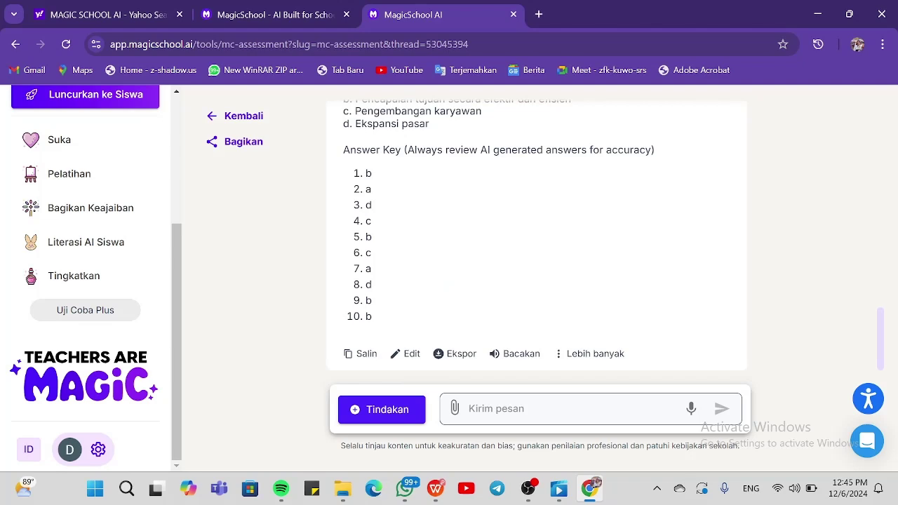
# Step: Review the generated multiple-choice questions on management and the answer key below them
pyautogui.scroll(10, 568, 288)
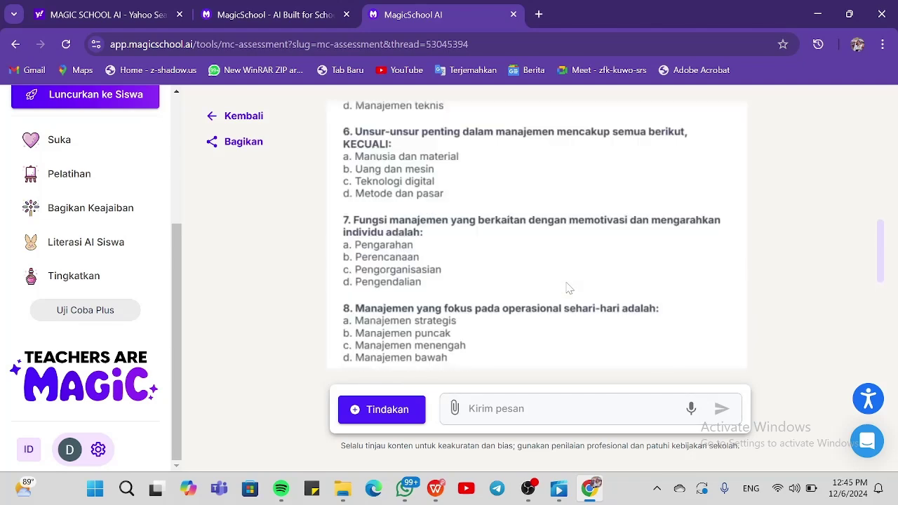
pyautogui.scroll(-4, 568, 287)
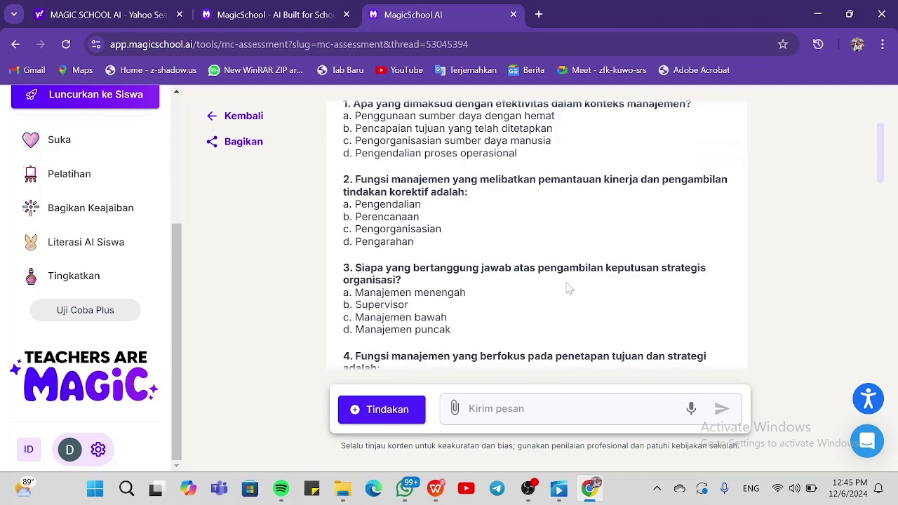
pyautogui.scroll(-3, 569, 288)
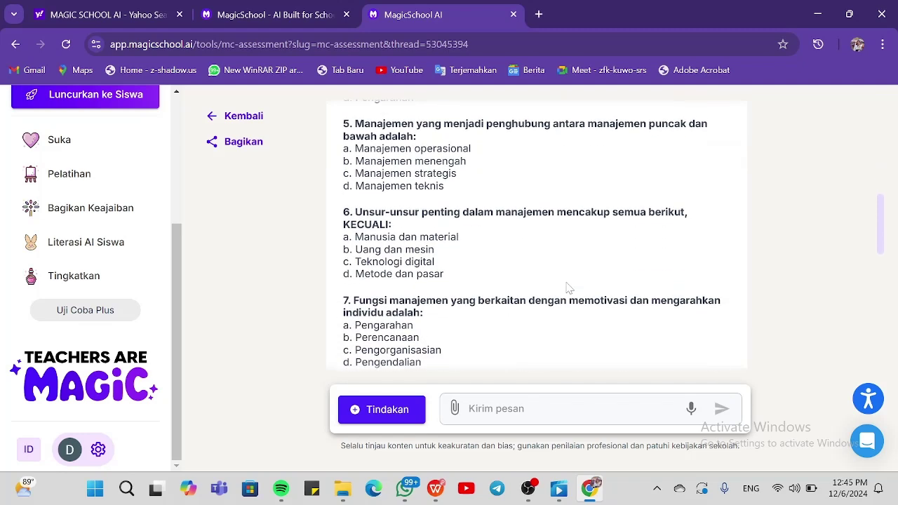
pyautogui.scroll(-3, 568, 288)
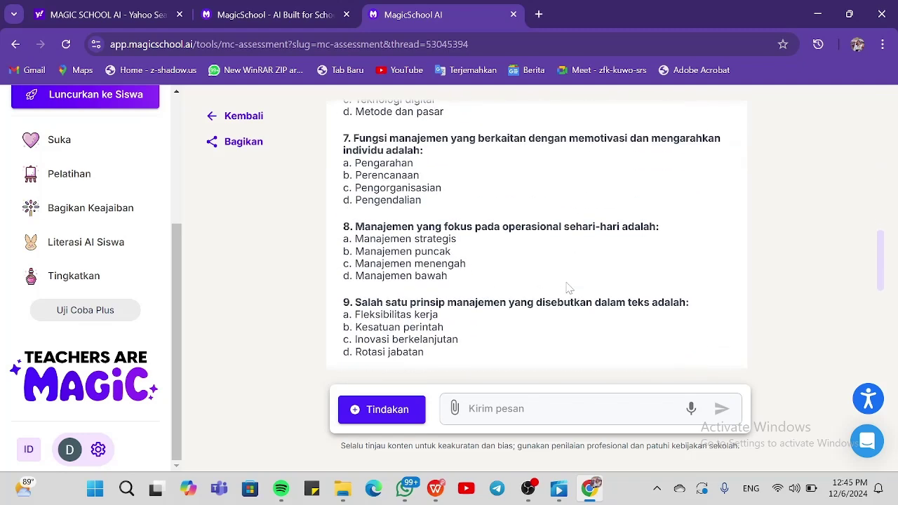
pyautogui.scroll(-2, 568, 287)
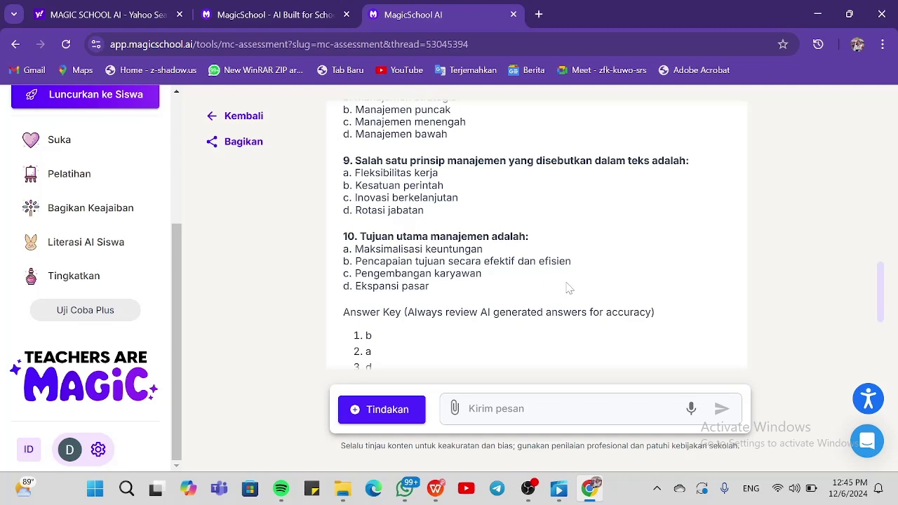
pyautogui.scroll(-1, 568, 287)
pyautogui.scroll(1, 569, 287)
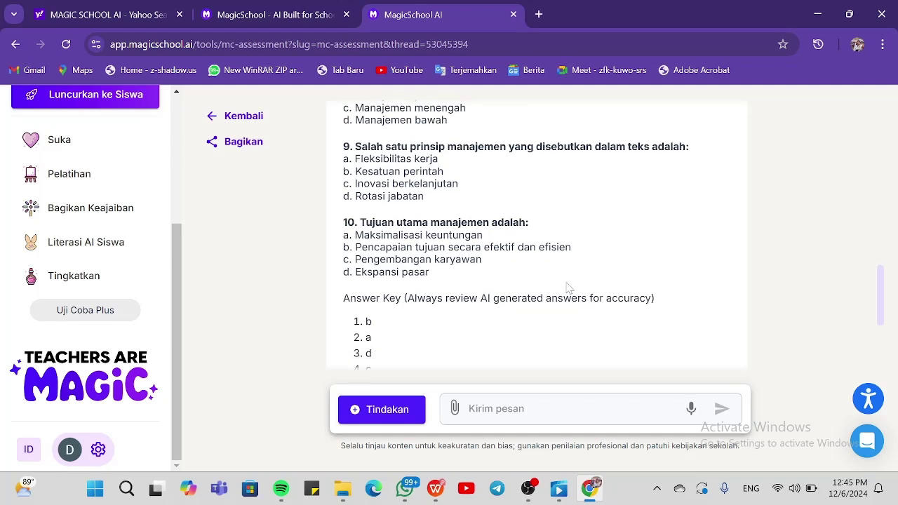
pyautogui.scroll(-3, 568, 288)
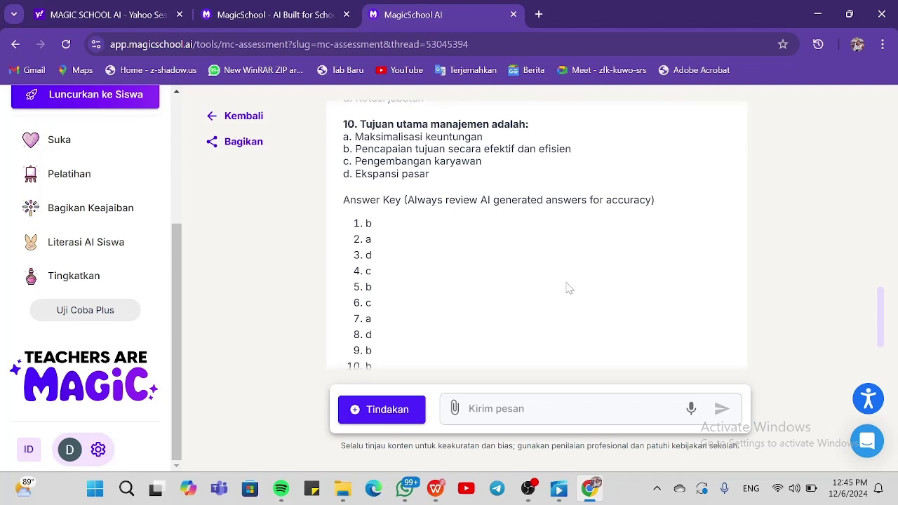
pyautogui.scroll(-1, 568, 287)
pyautogui.scroll(4, 568, 288)
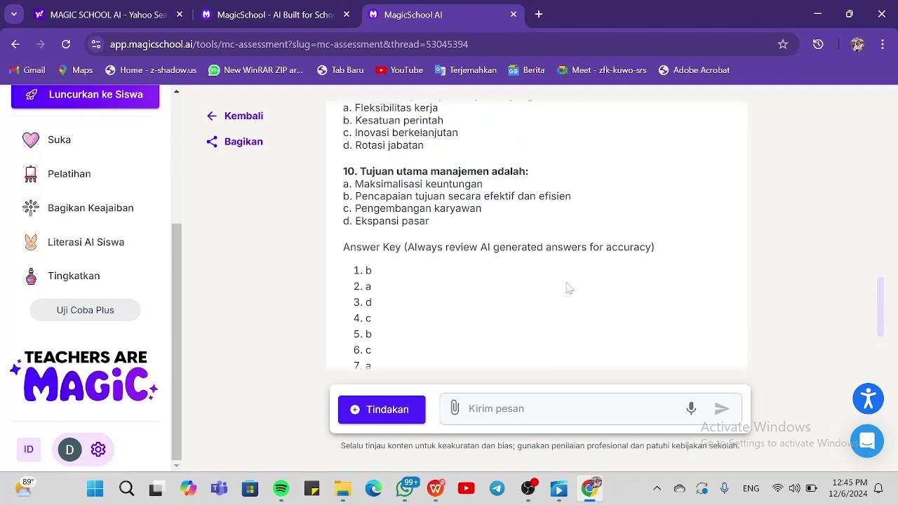
pyautogui.scroll(2, 568, 288)
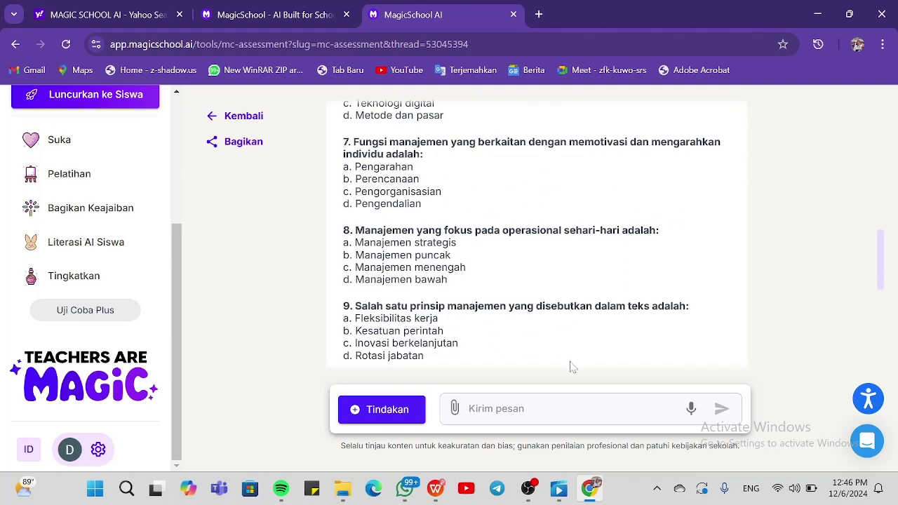
# Step: Return to the tool list and browse the available tools under Semua Alat
pyautogui.click(251, 122)
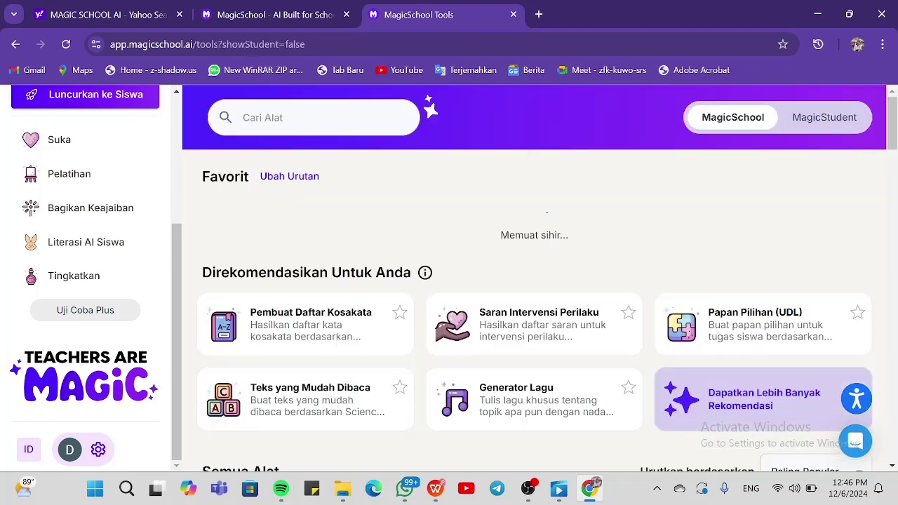
pyautogui.scroll(-3, 455, 327)
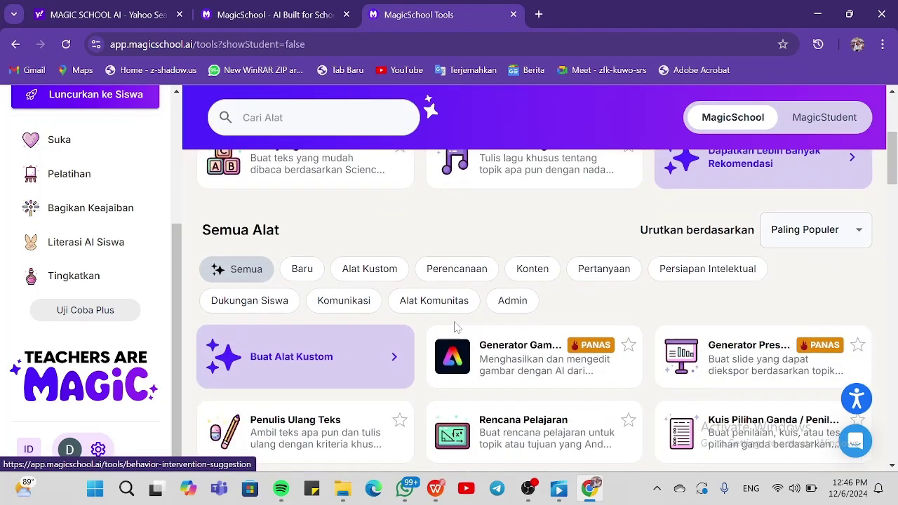
pyautogui.scroll(-3, 455, 327)
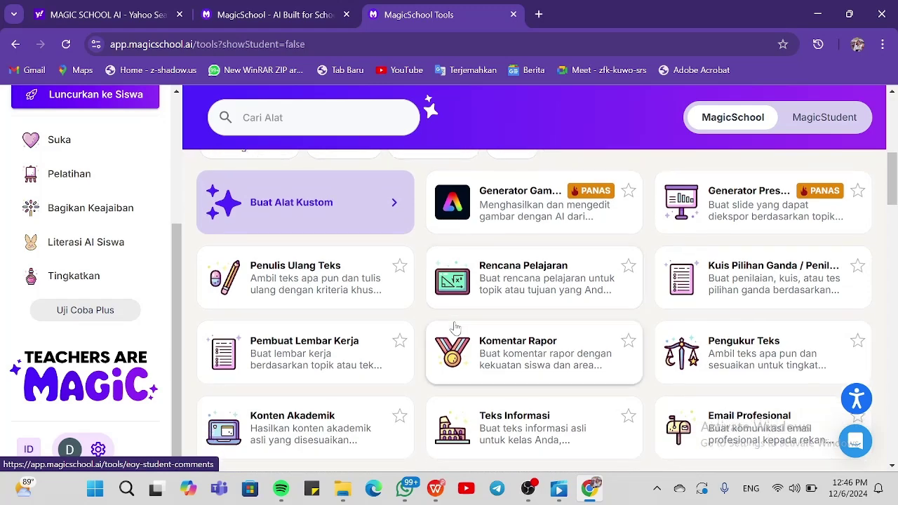
pyautogui.scroll(-3, 454, 326)
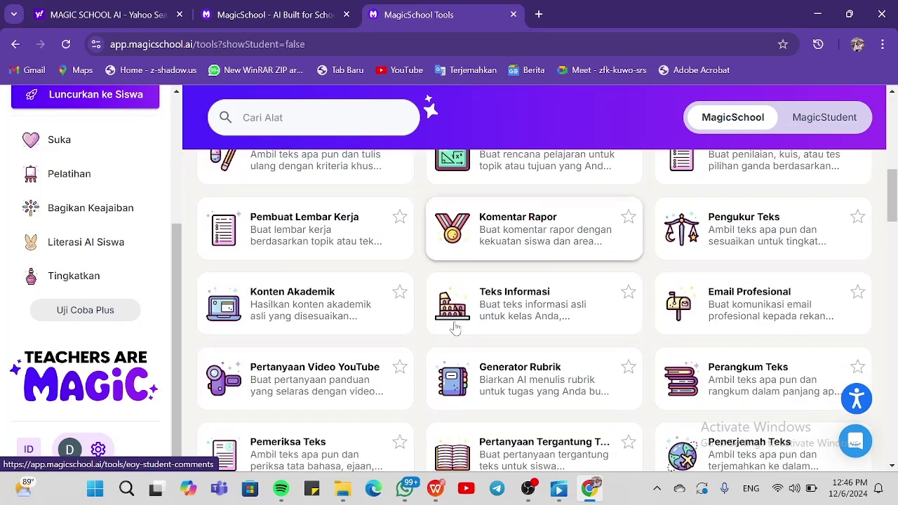
pyautogui.scroll(-3, 455, 326)
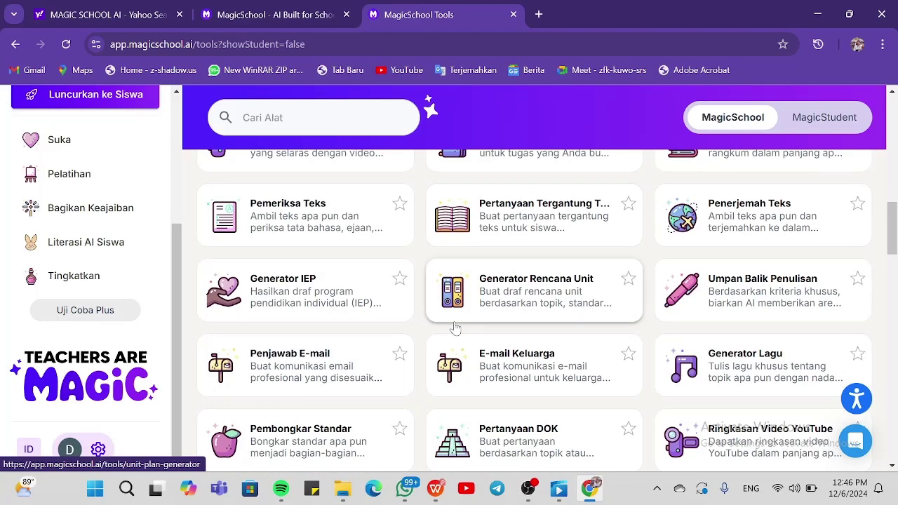
pyautogui.scroll(-2, 455, 326)
pyautogui.scroll(-1, 455, 326)
pyautogui.scroll(6, 455, 326)
pyautogui.scroll(1, 455, 327)
pyautogui.scroll(-1, 455, 328)
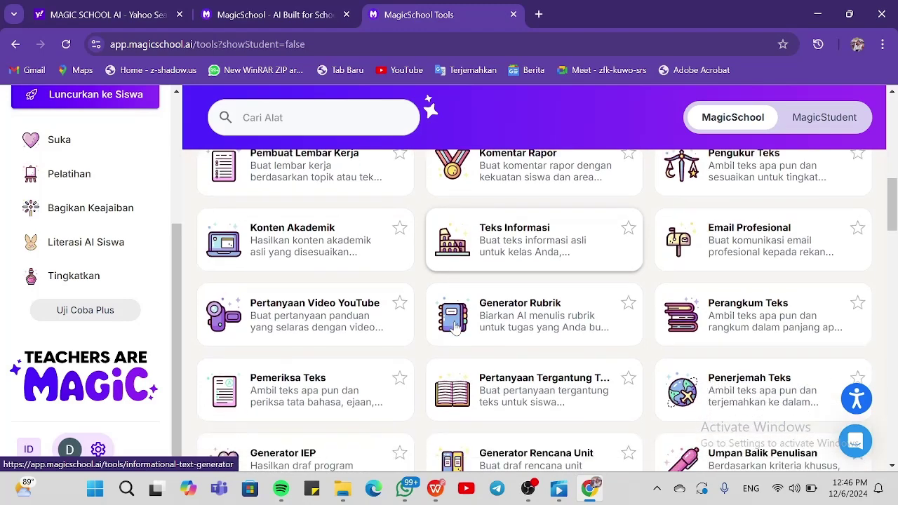
pyautogui.scroll(1, 454, 327)
pyautogui.scroll(-3, 454, 328)
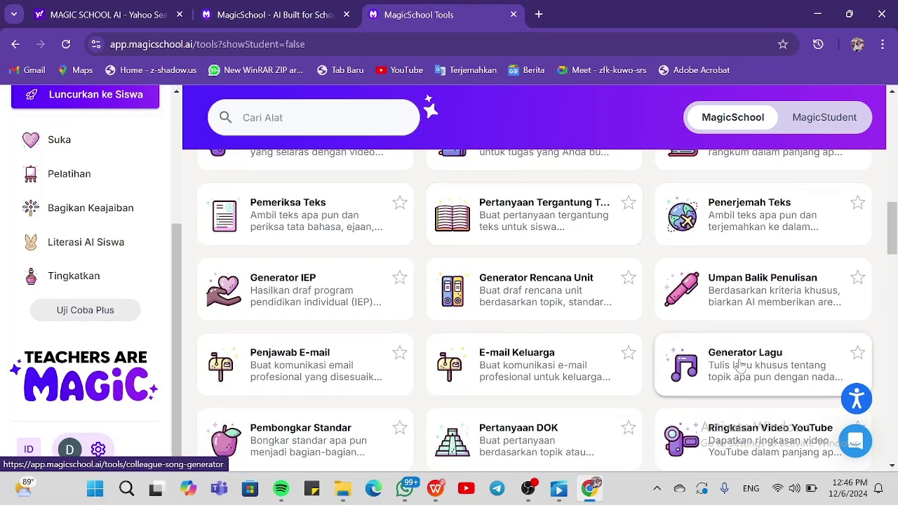
# Step: Open Generator Lagu and set Topik Lagu to "seorang guru ekonomi bernama miss" followed by the teacher's name
pyautogui.click(740, 365)
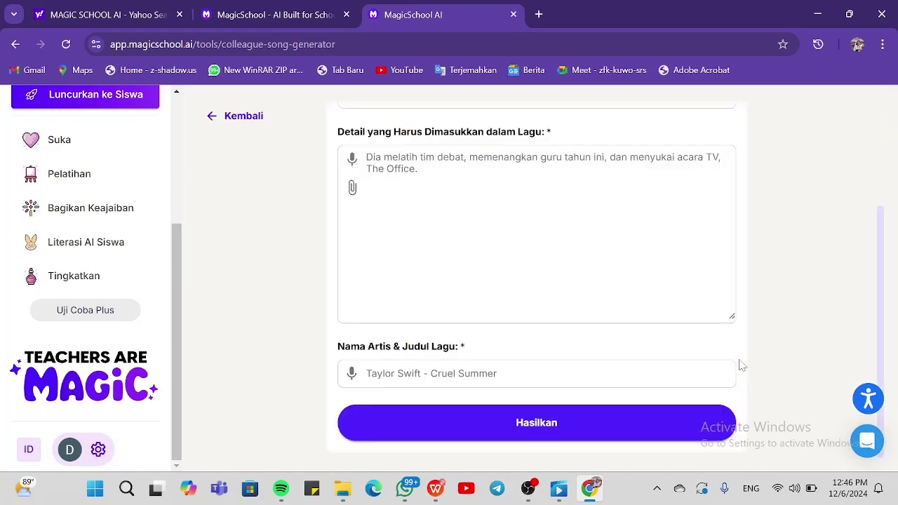
pyautogui.scroll(2, 537, 281)
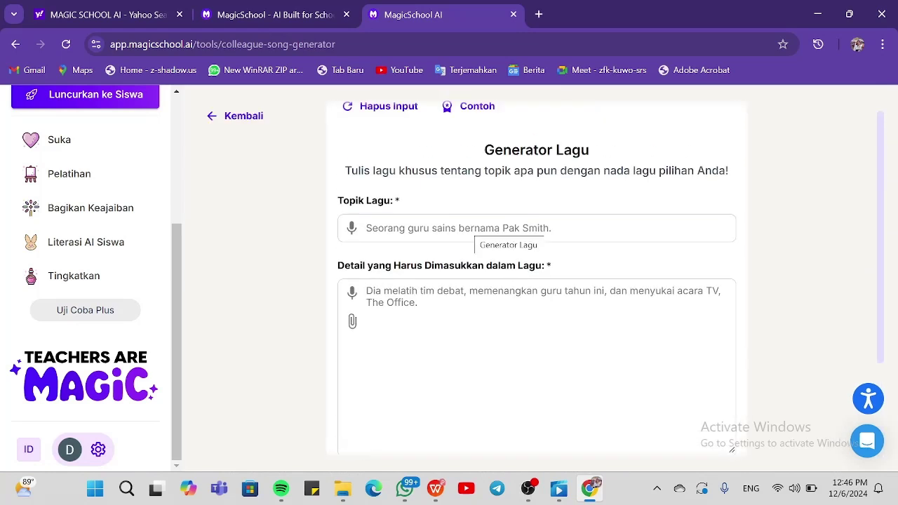
pyautogui.click(477, 228)
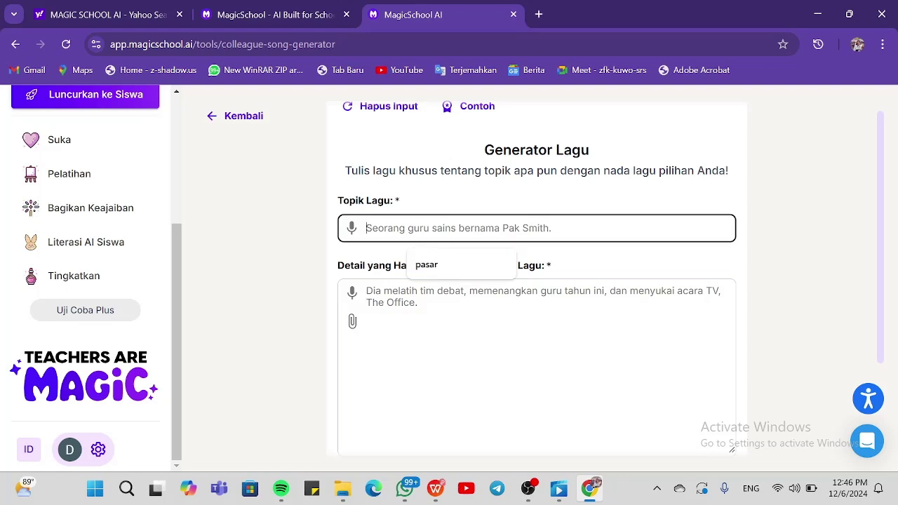
pyautogui.write('seo')
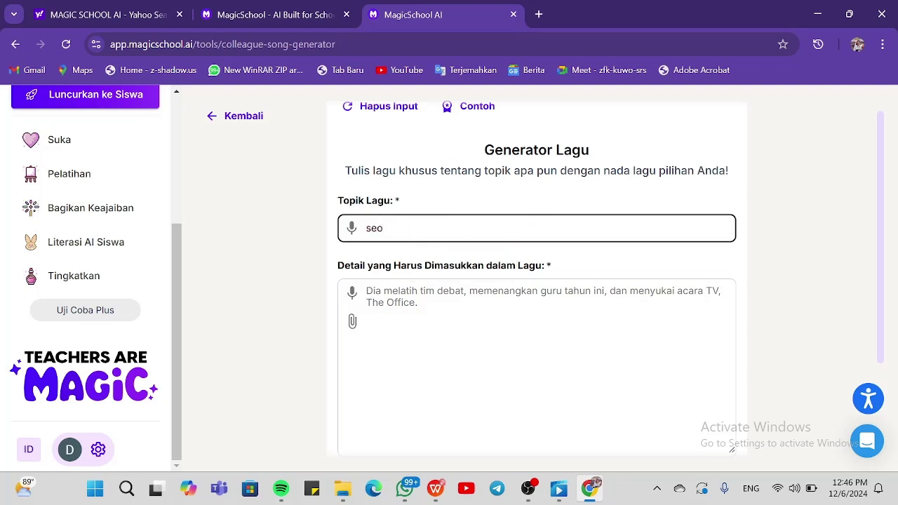
pyautogui.write('tang guru ekono')
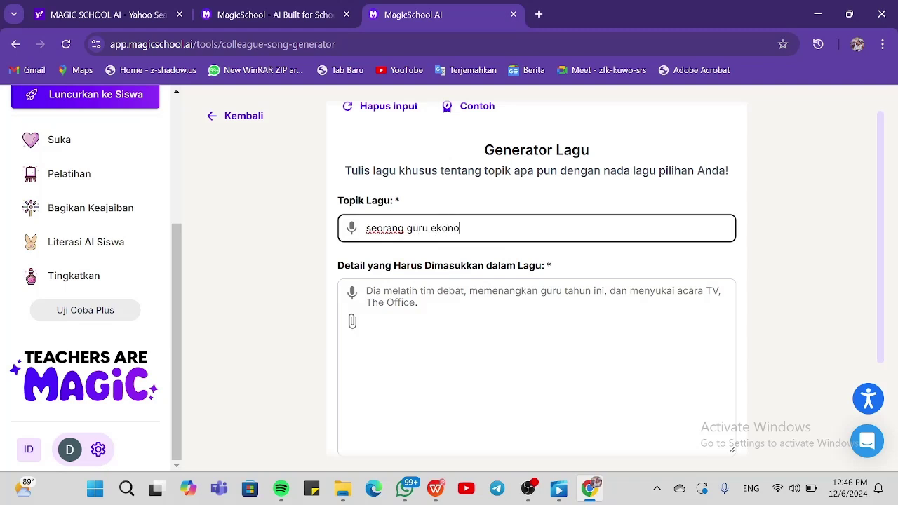
pyautogui.write('mi ber nama')
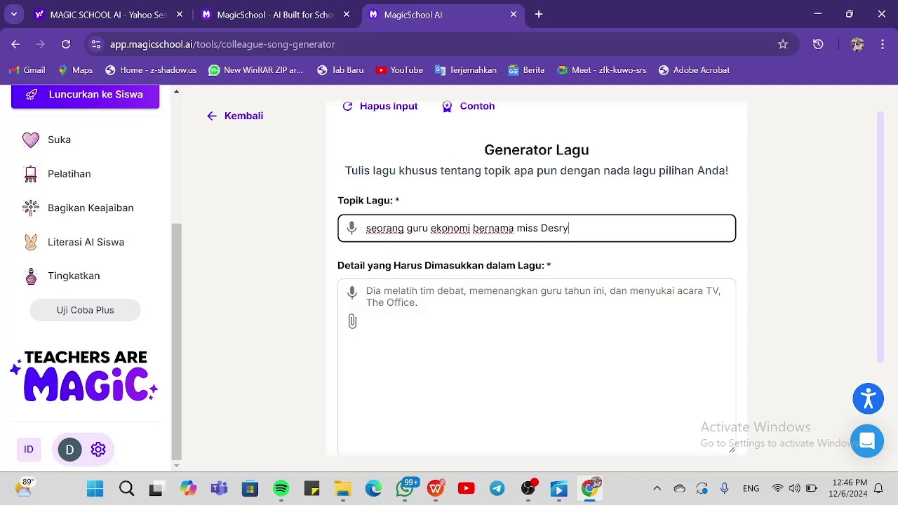
# Step: Search the Documents folders for "pengantar" and attach the Pengantar Manajemen Word document as the song details
pyautogui.scroll(-1, 352, 295)
pyautogui.click(352, 295)
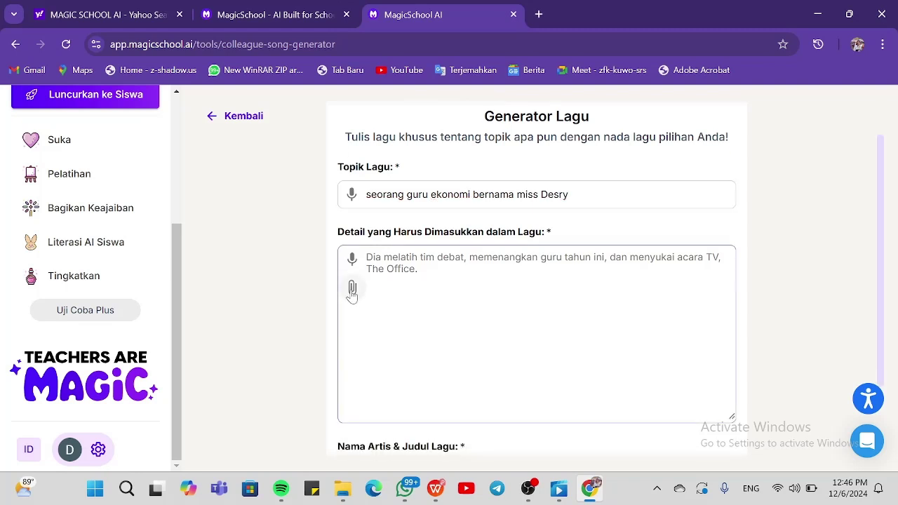
pyautogui.click(352, 289)
pyautogui.click(432, 154)
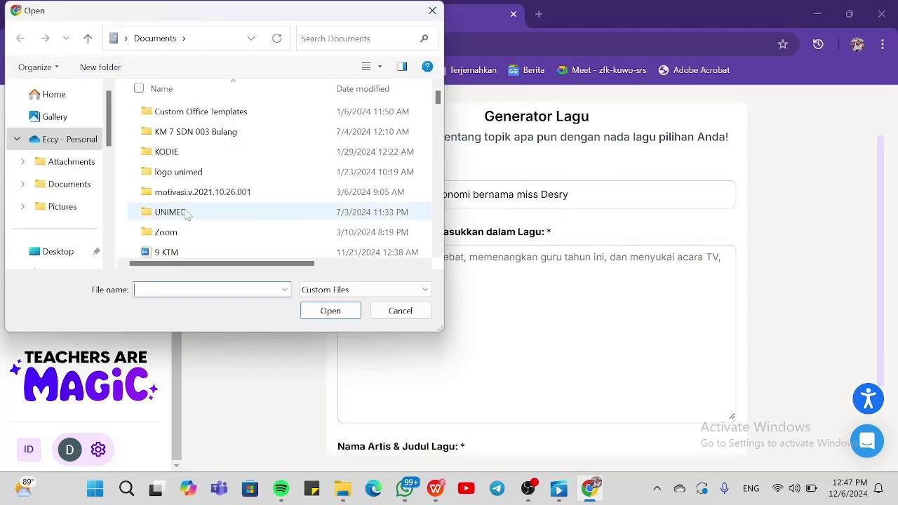
pyautogui.click(69, 181)
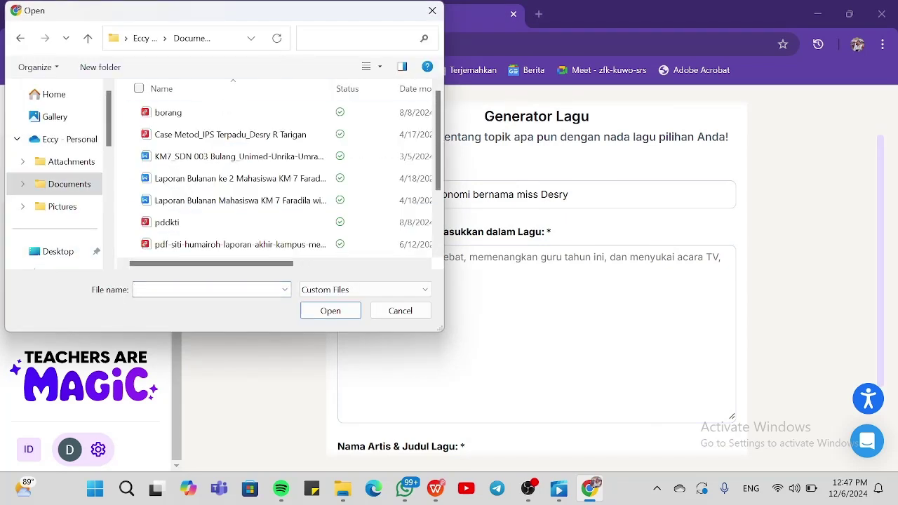
pyautogui.write('pengantar')
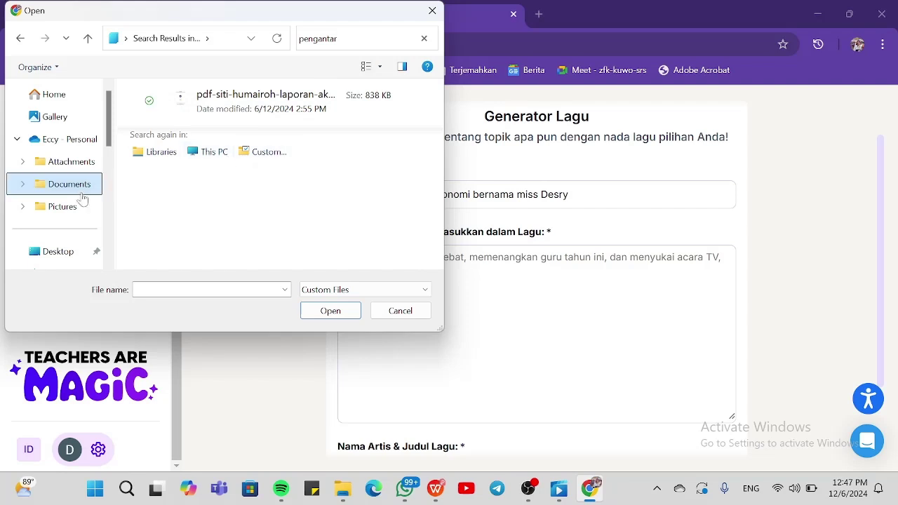
pyautogui.scroll(-2, 61, 201)
pyautogui.click(69, 157)
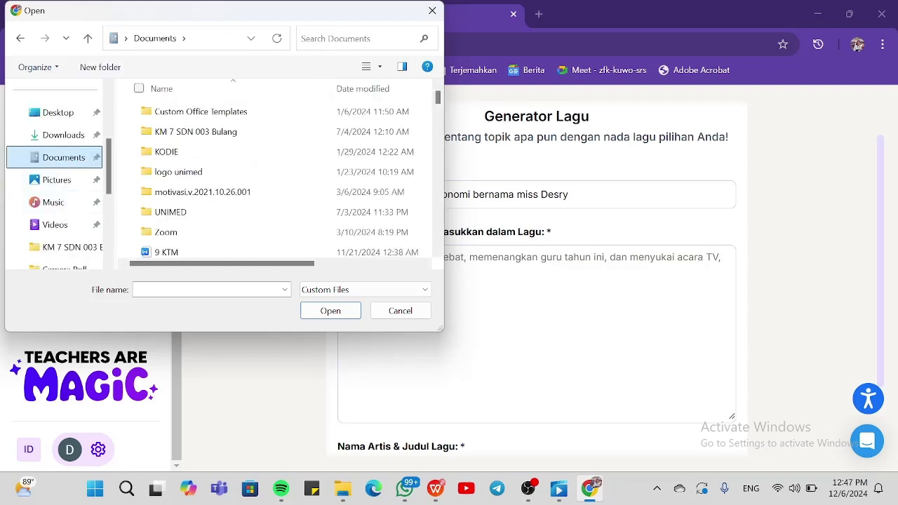
pyautogui.click(358, 38)
pyautogui.write('pengantar')
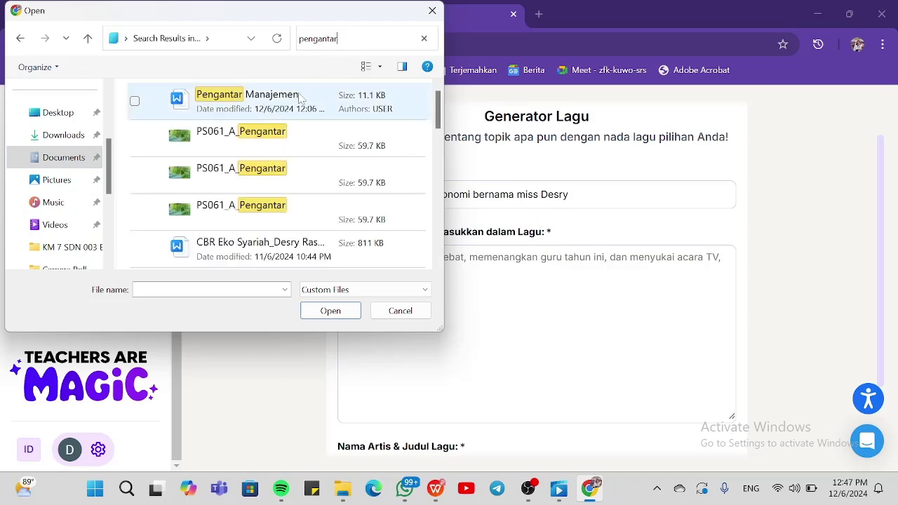
pyautogui.doubleClick(301, 96)
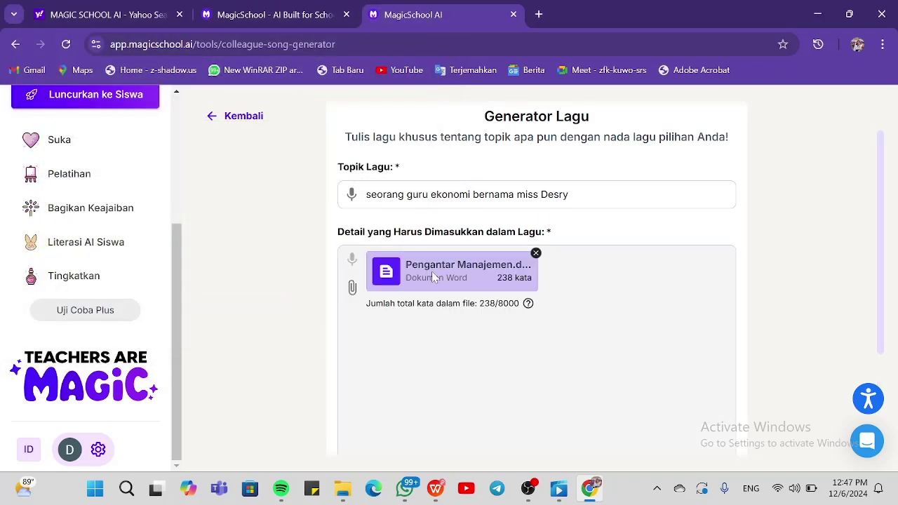
# Step: Set Nama Artis & Judul Lagu to "cicak cicak didinding" and generate the song
pyautogui.scroll(-2, 432, 277)
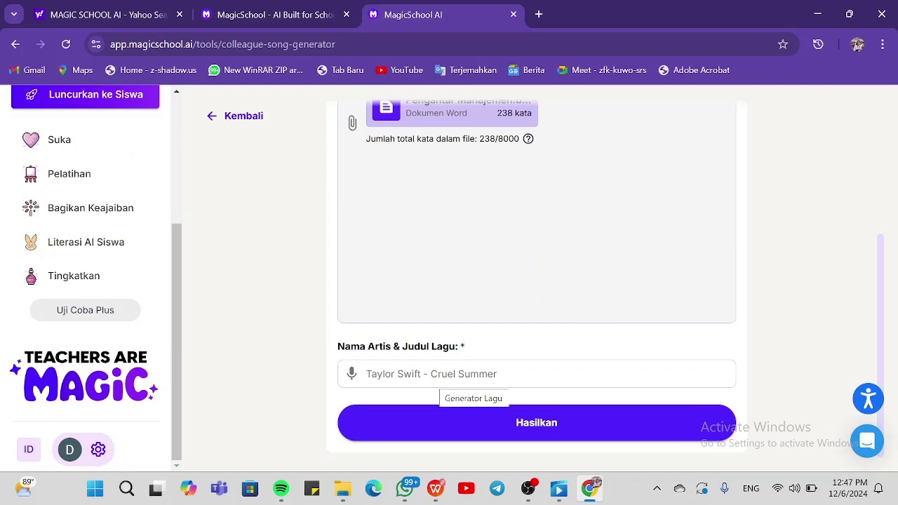
pyautogui.click(442, 377)
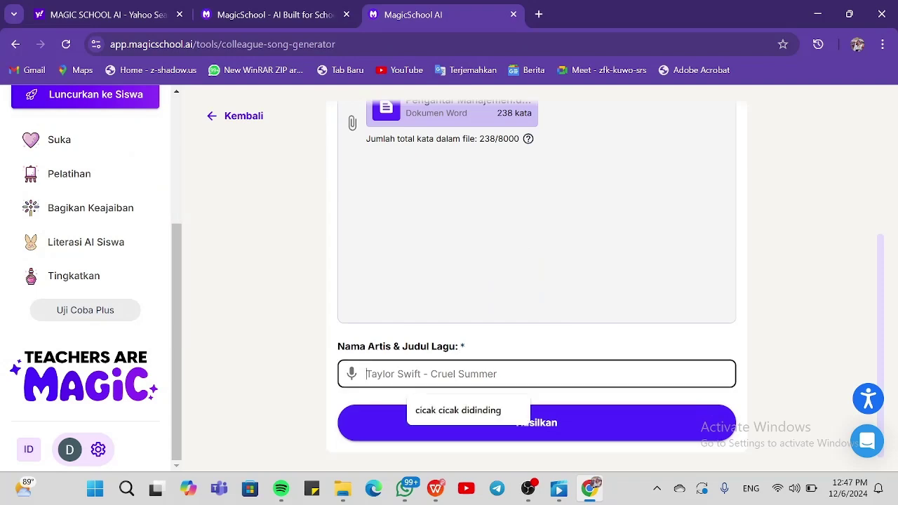
pyautogui.click(467, 420)
pyautogui.click(480, 431)
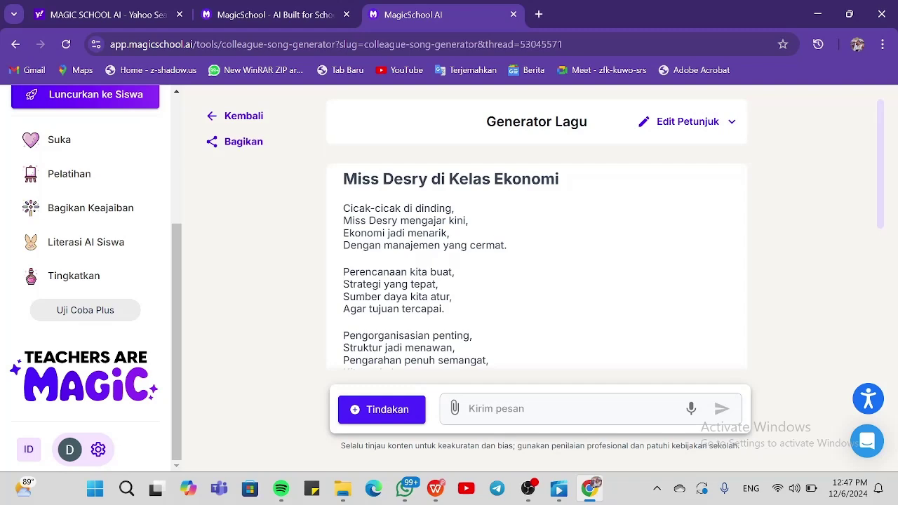
# Step: Review the verses of the generated song about the economics teacher and management
pyautogui.scroll(-4, 494, 246)
pyautogui.scroll(5, 491, 243)
pyautogui.scroll(-2, 495, 227)
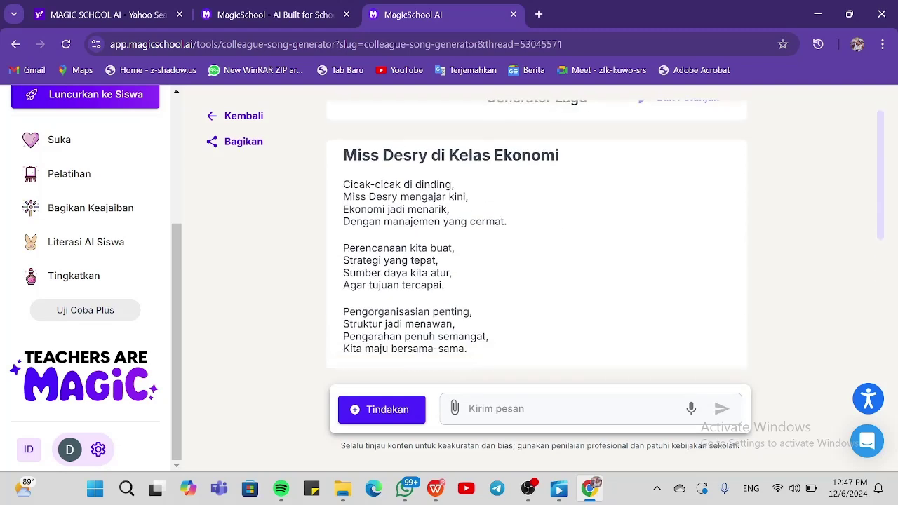
pyautogui.scroll(-1, 494, 228)
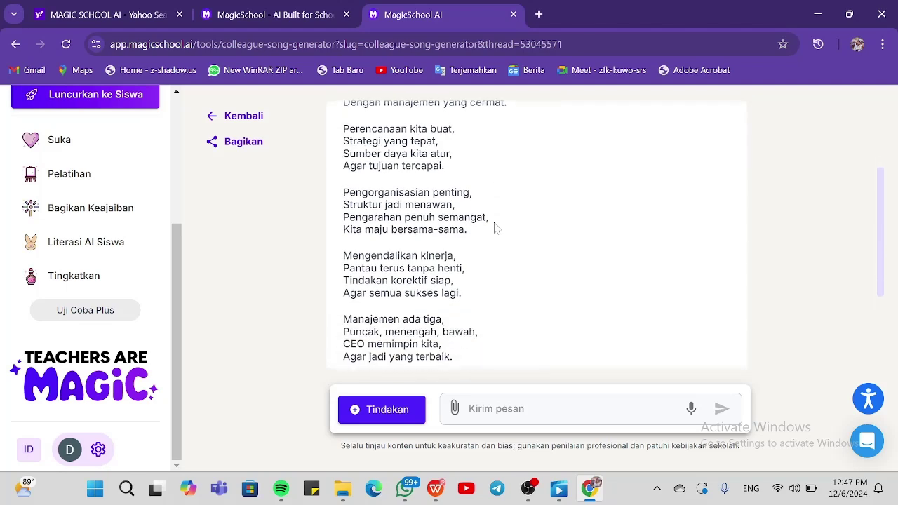
pyautogui.scroll(3, 493, 228)
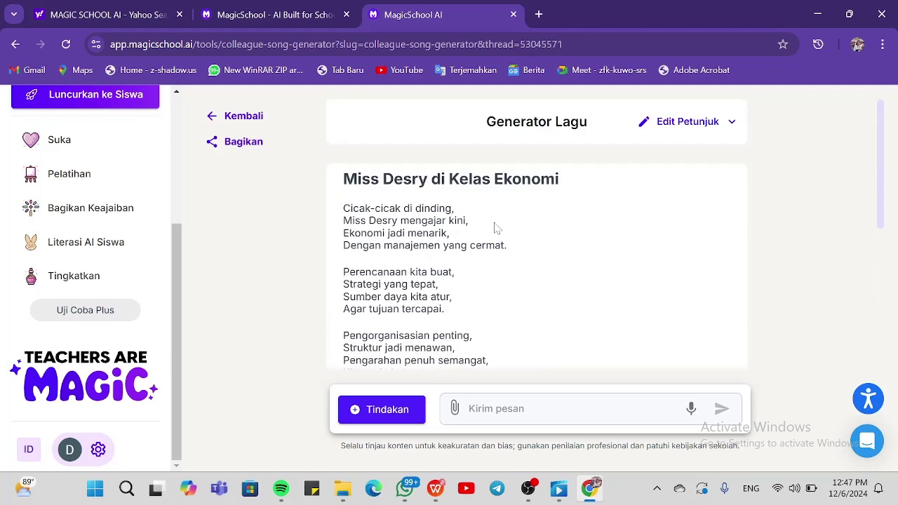
pyautogui.scroll(-1, 494, 227)
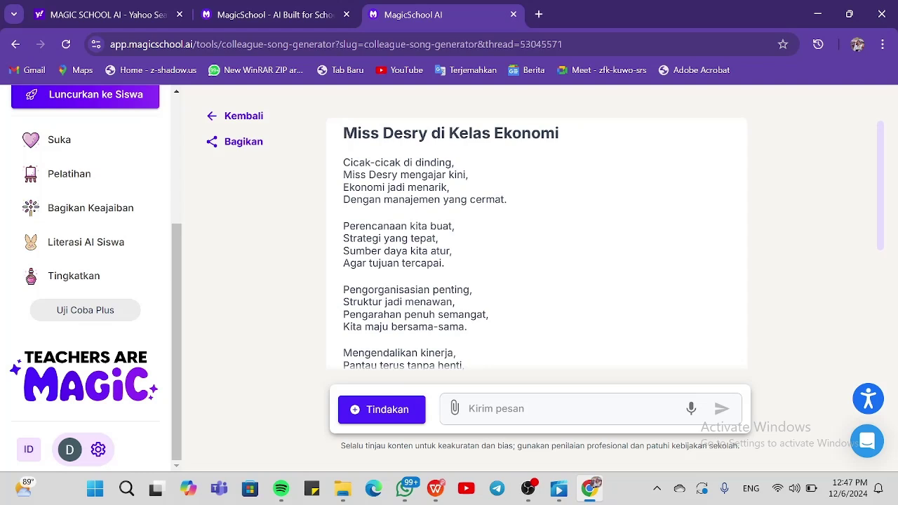
pyautogui.scroll(-2, 494, 227)
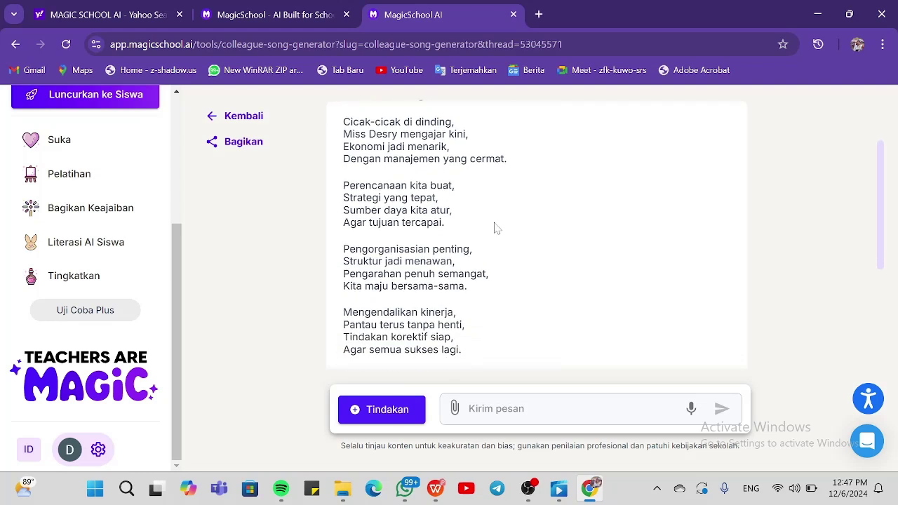
pyautogui.scroll(-1, 494, 226)
pyautogui.scroll(1, 494, 227)
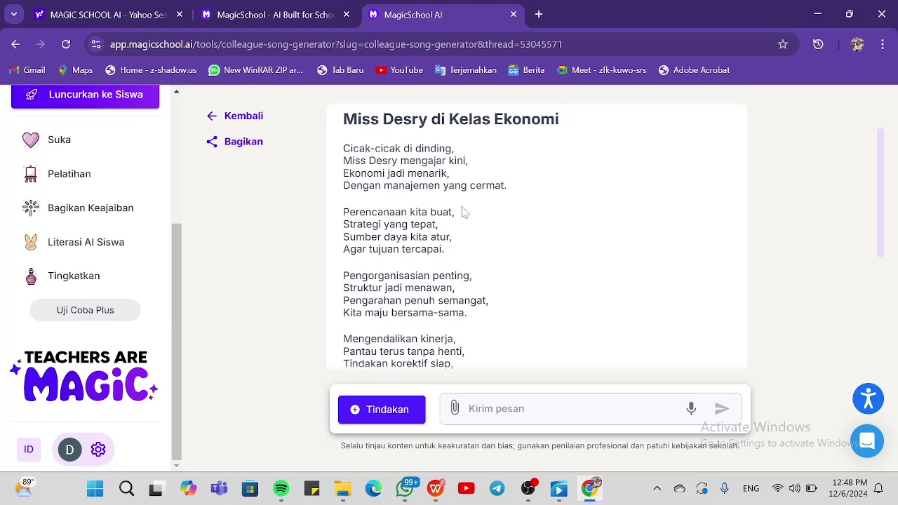
pyautogui.scroll(-2, 513, 223)
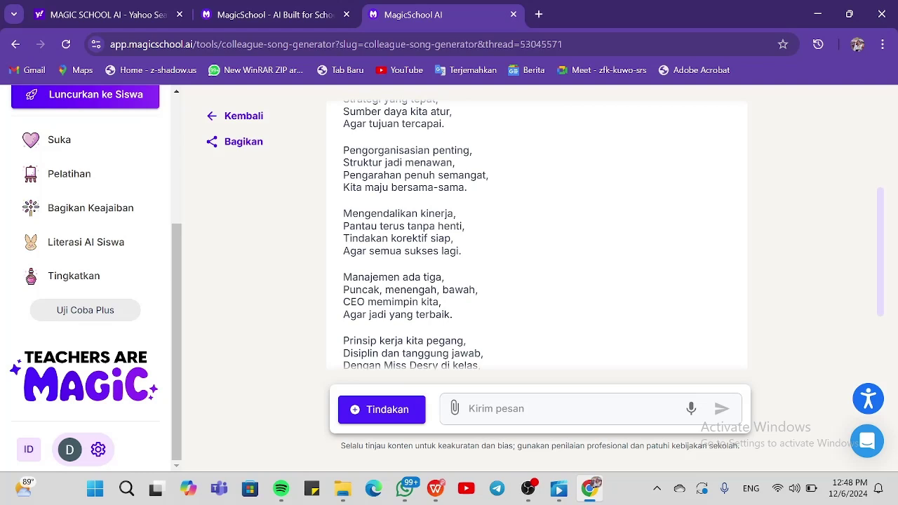
# Step: Return to the tool list and open Generator Kerja Kelompok from Semua Alat
pyautogui.click(244, 117)
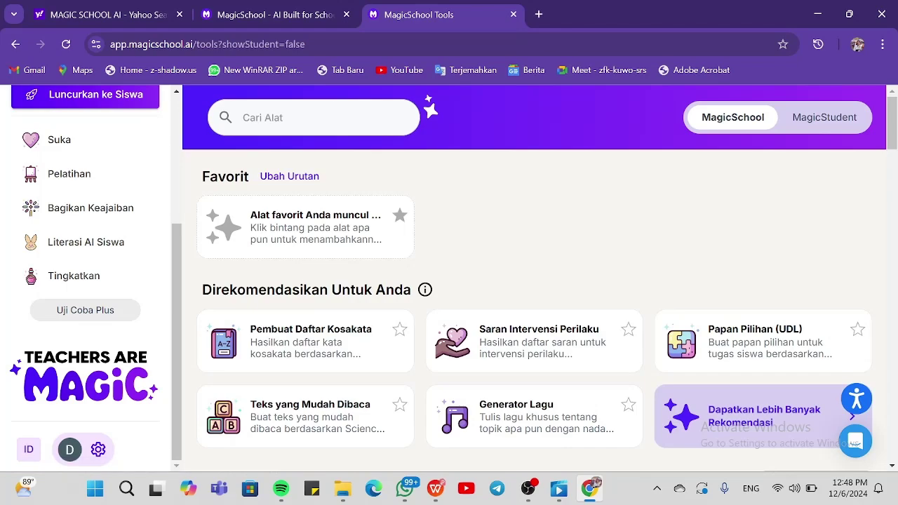
pyautogui.scroll(-6, 405, 393)
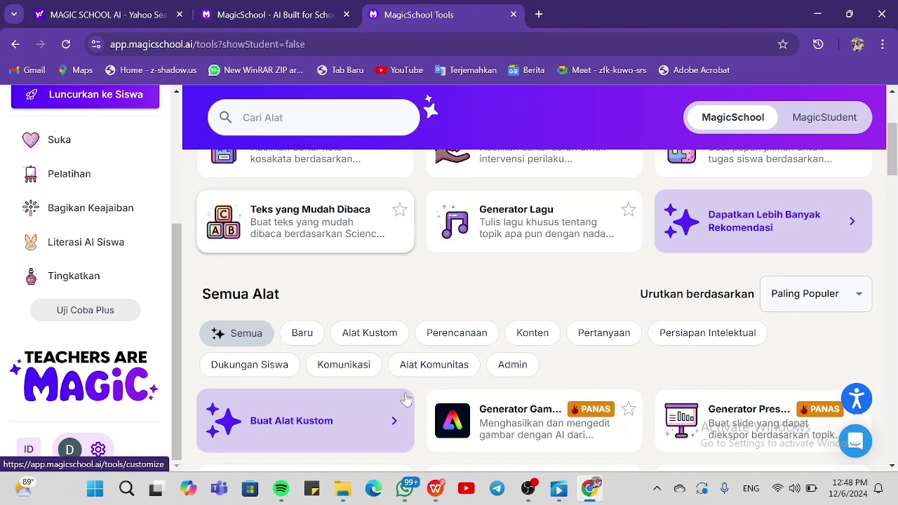
pyautogui.scroll(-9, 405, 398)
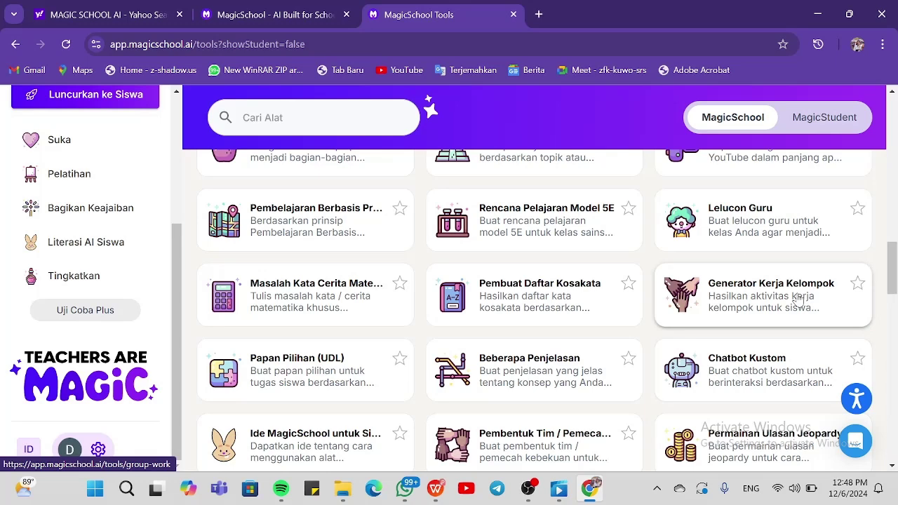
pyautogui.click(798, 299)
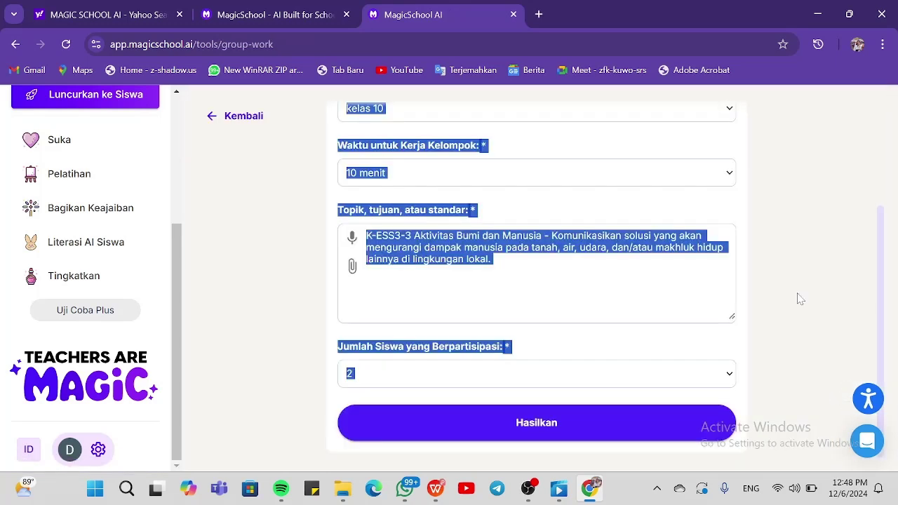
pyautogui.scroll(2, 691, 290)
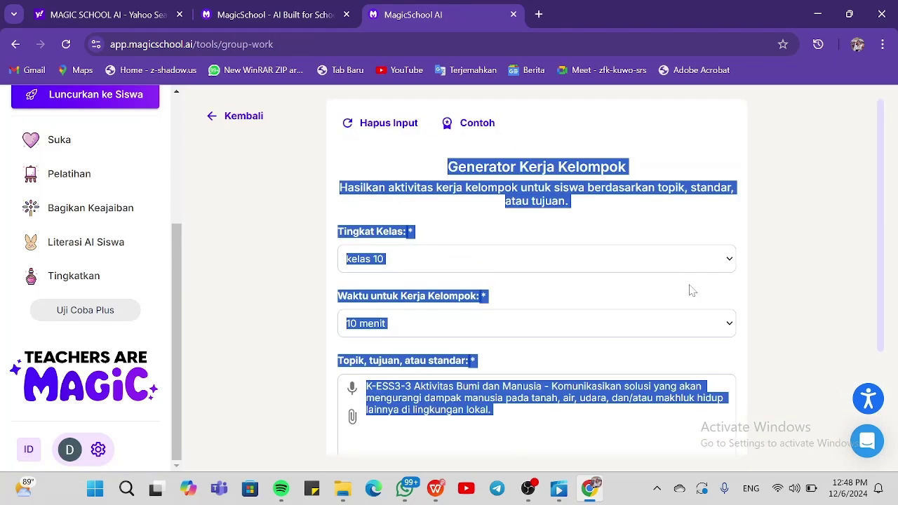
pyautogui.click(829, 134)
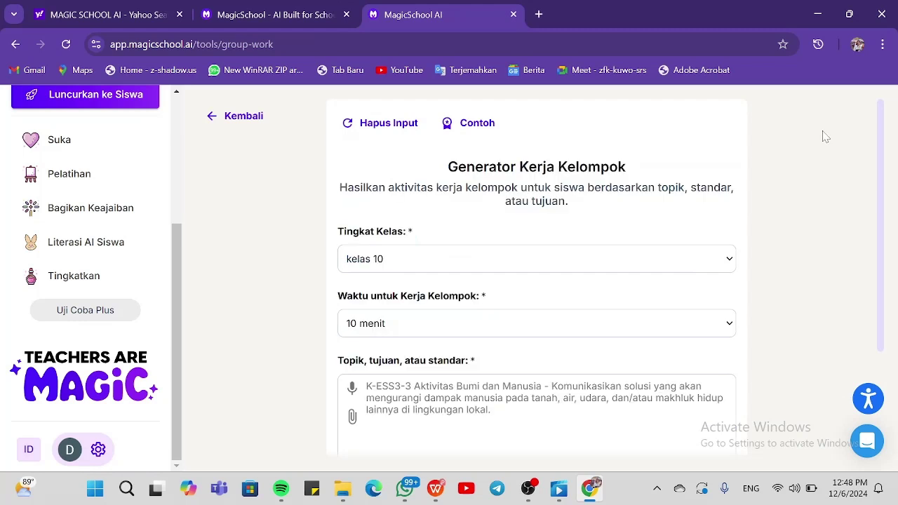
# Step: Check the Tingkat Kelas options and set Waktu untuk Kerja Kelompok to 20 menit
pyautogui.scroll(-1, 719, 213)
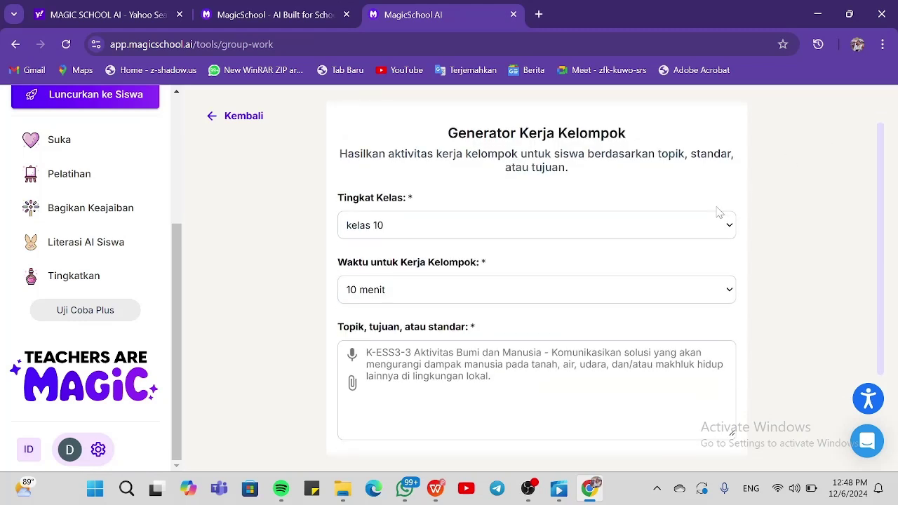
pyautogui.click(705, 226)
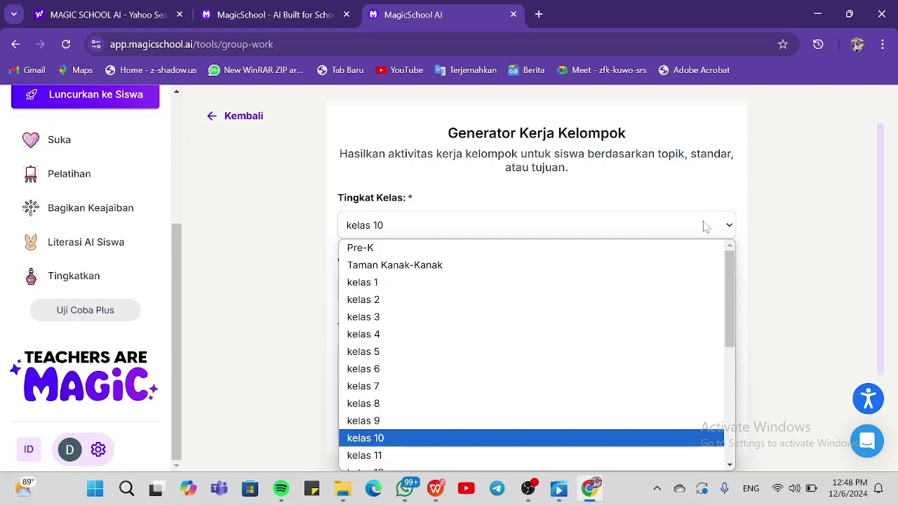
pyautogui.click(706, 226)
pyautogui.scroll(-2, 706, 226)
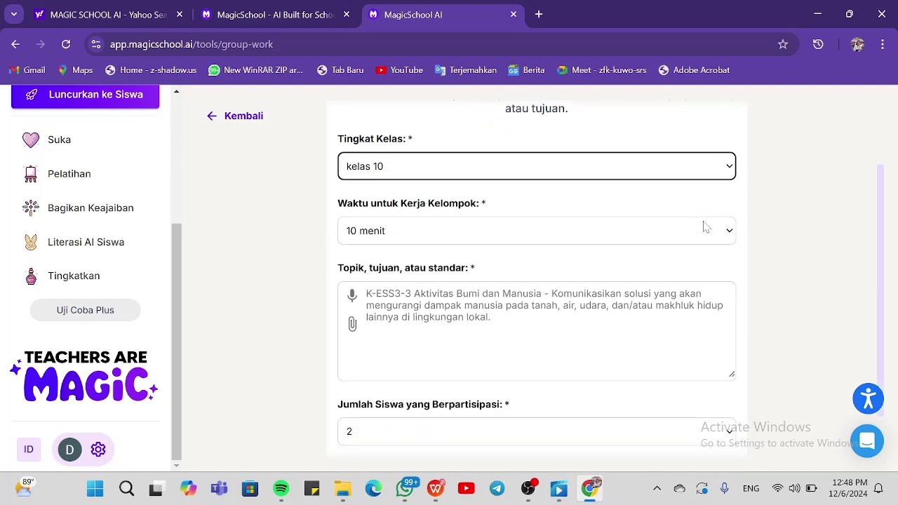
pyautogui.click(706, 225)
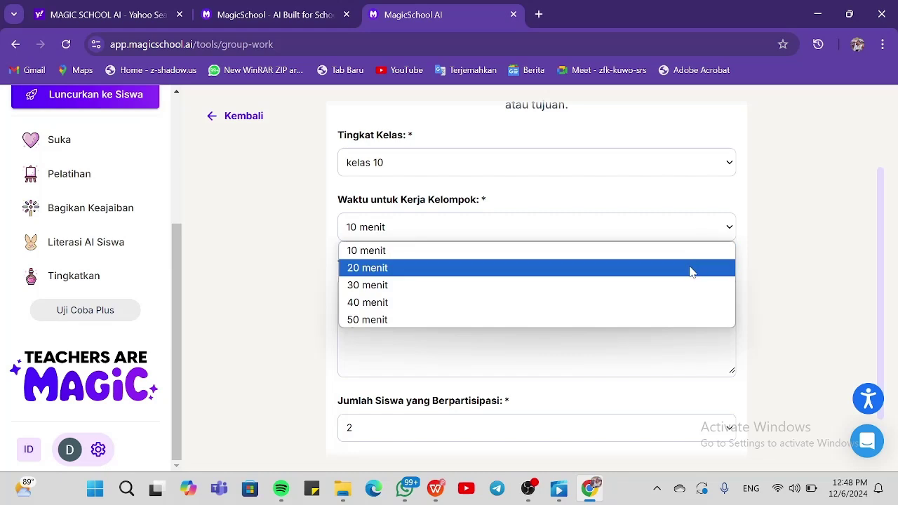
pyautogui.press('Escape')
pyautogui.press('Down')
pyautogui.scroll(-1, 691, 273)
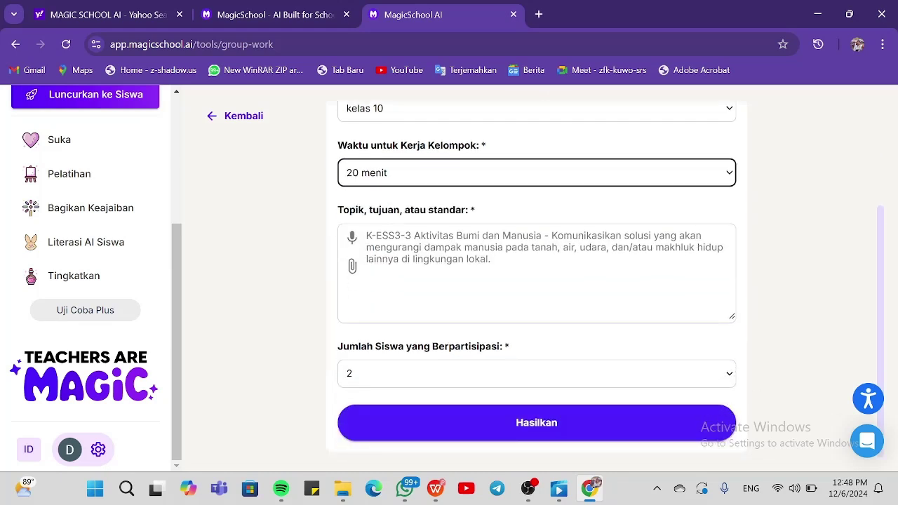
# Step: Attach the Pengantar Manajemen Word document to Topik, tujuan, atau standar, finding it in Documents by searching for "pengantar"
pyautogui.click(352, 266)
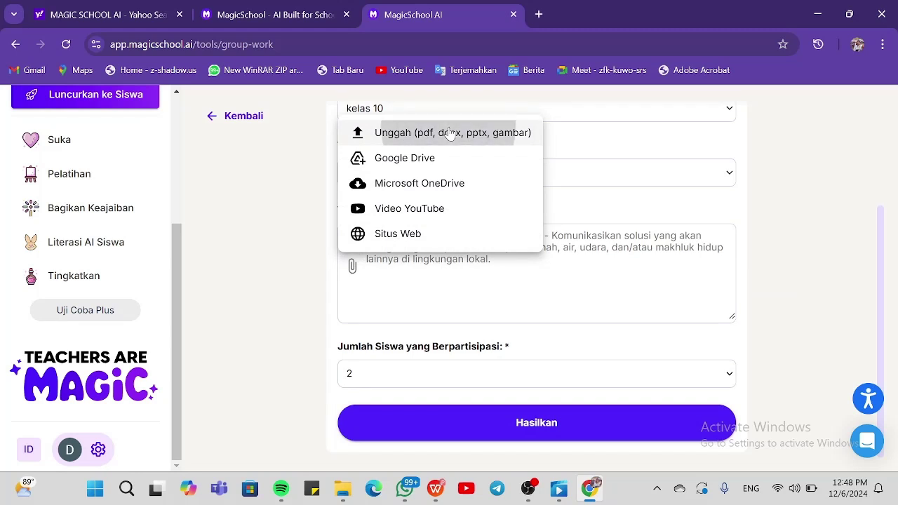
pyautogui.click(449, 132)
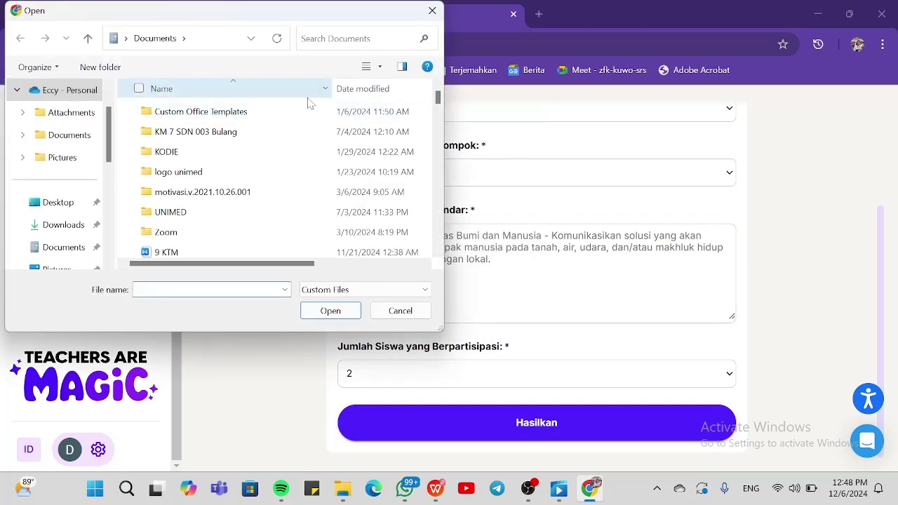
pyautogui.scroll(-1, 70, 242)
pyautogui.click(67, 224)
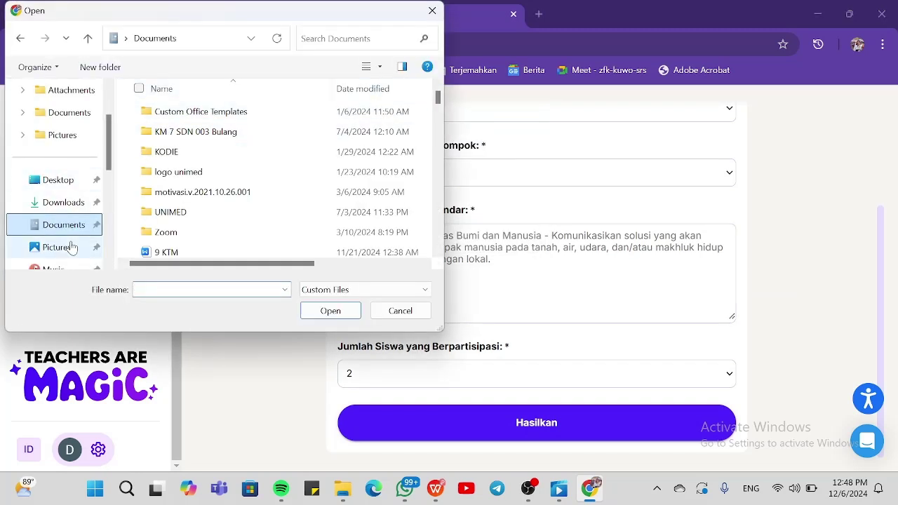
pyautogui.click(358, 39)
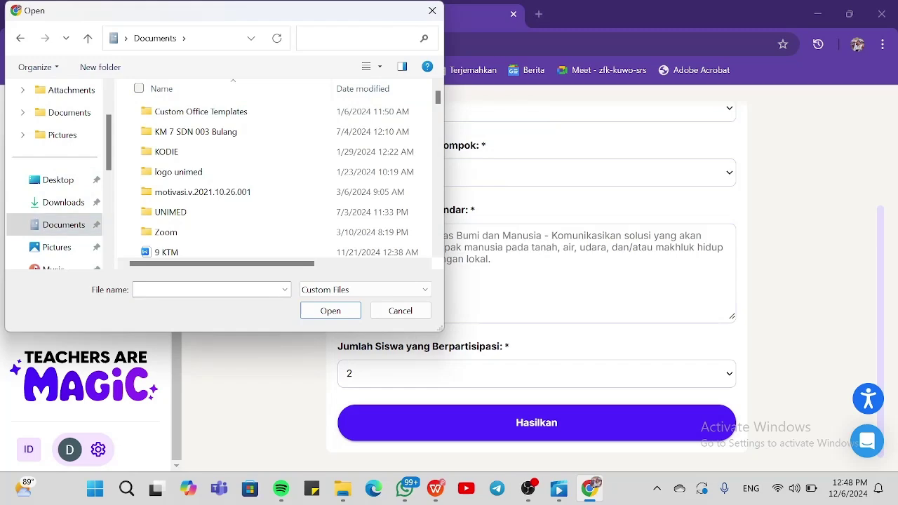
pyautogui.write('pengantar')
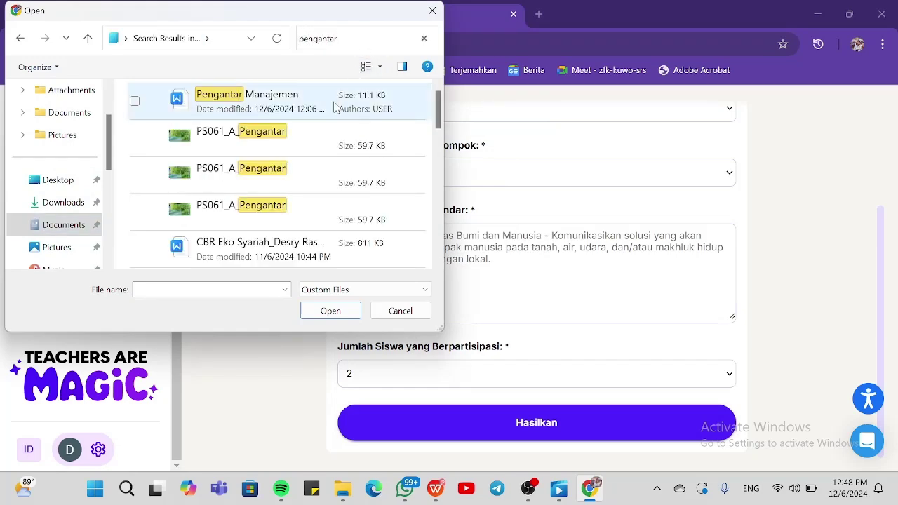
pyautogui.doubleClick(334, 106)
pyautogui.scroll(-1, 537, 346)
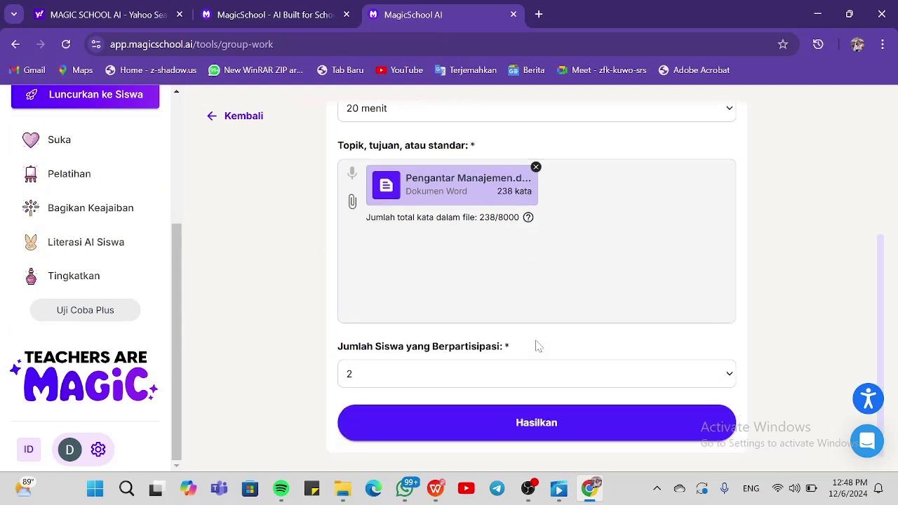
# Step: Set Jumlah Siswa yang Berpartisipasi to 4 and generate the group work task
pyautogui.click(539, 375)
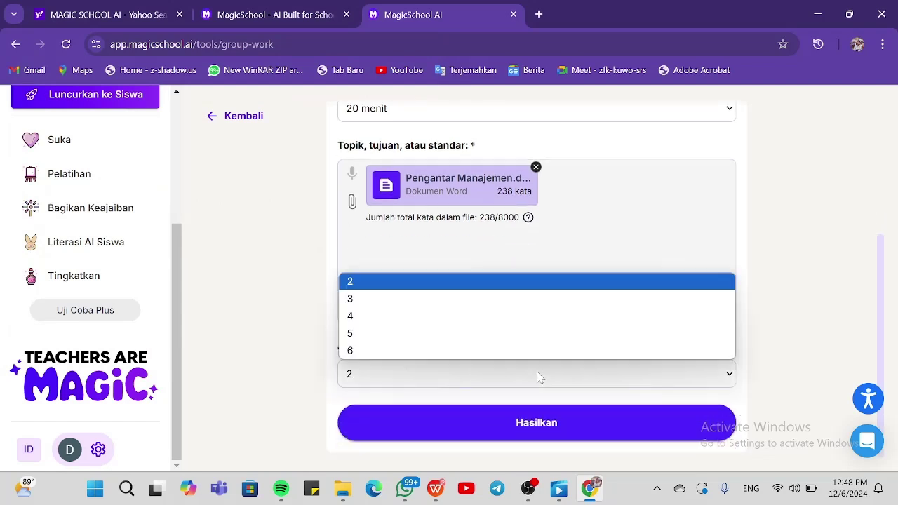
pyautogui.click(488, 322)
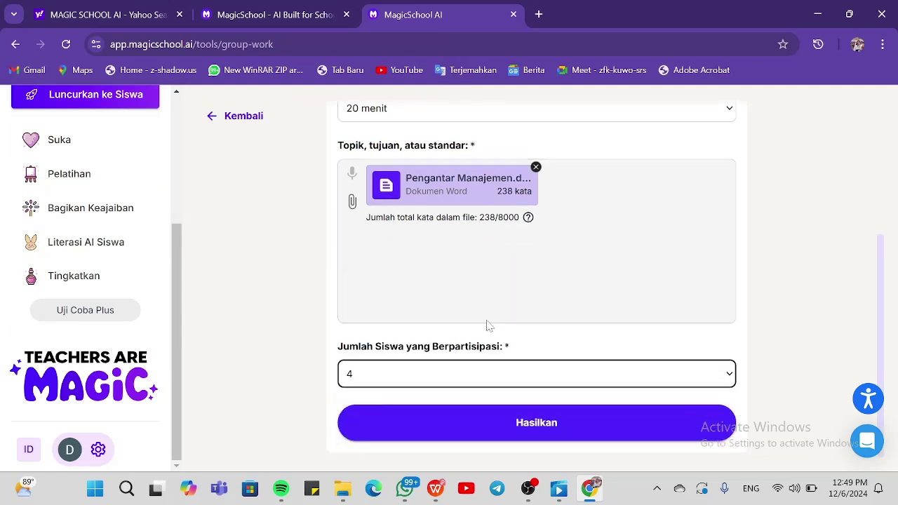
pyautogui.click(536, 423)
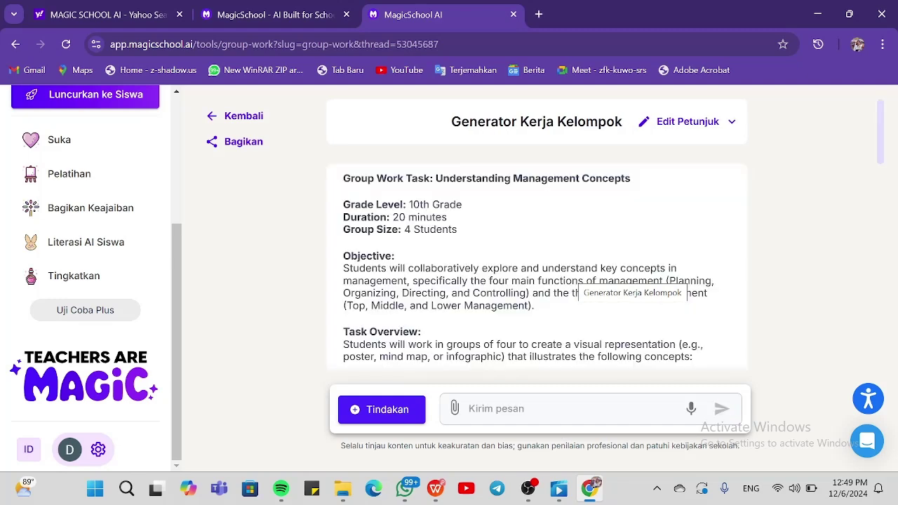
# Step: Translate the generated group work task to Indonesian - Bahasa Indonesia
pyautogui.scroll(-12, 572, 279)
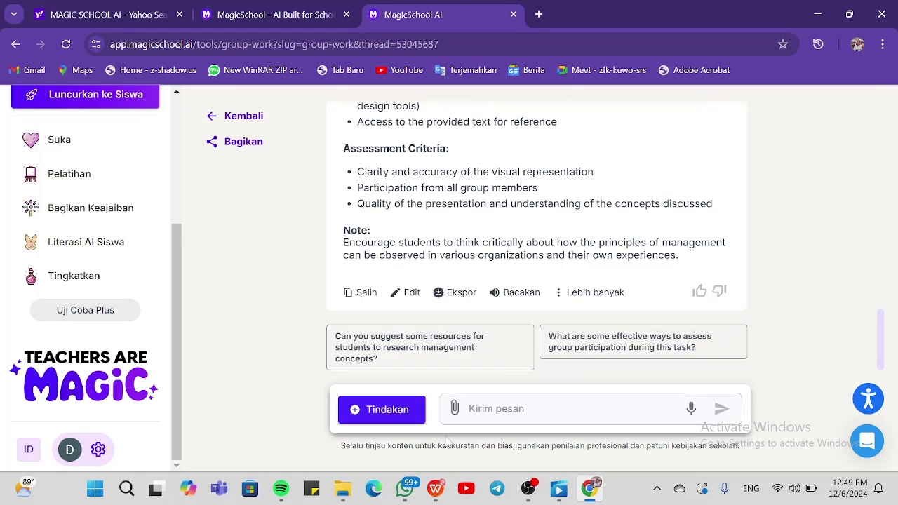
pyautogui.click(391, 411)
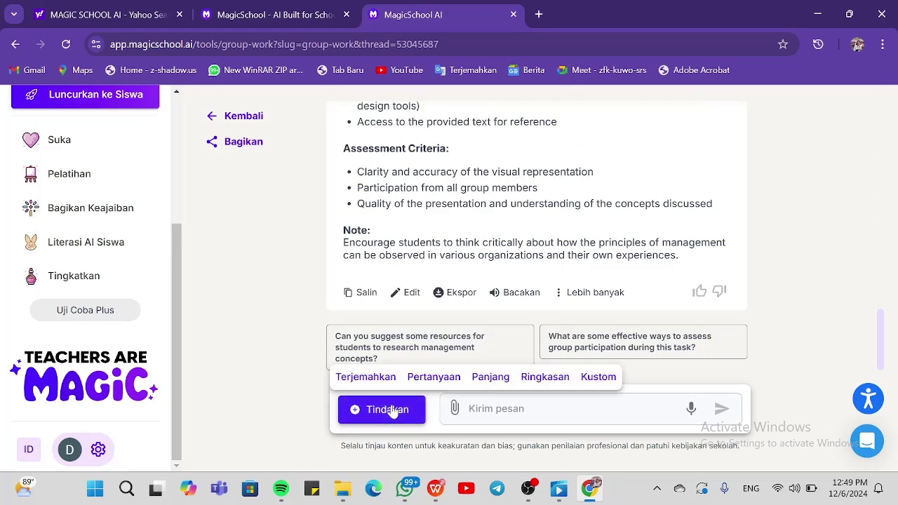
pyautogui.click(370, 379)
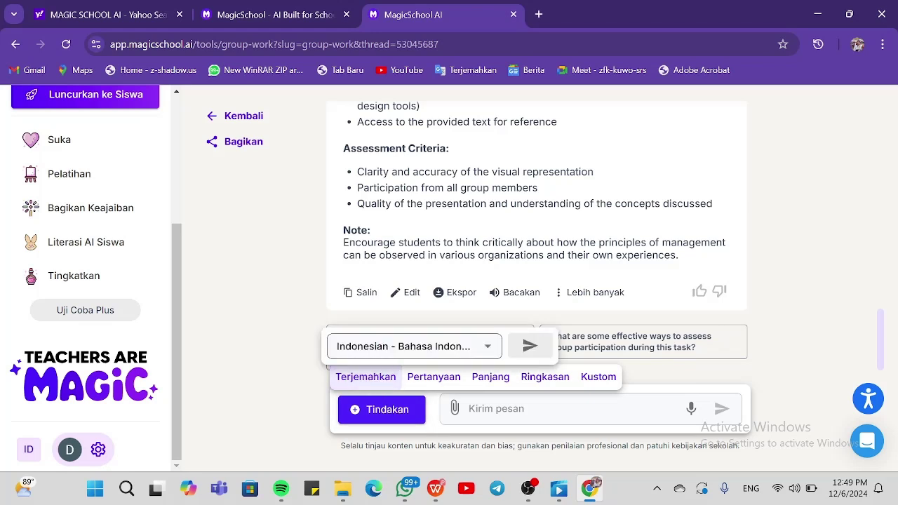
pyautogui.click(532, 346)
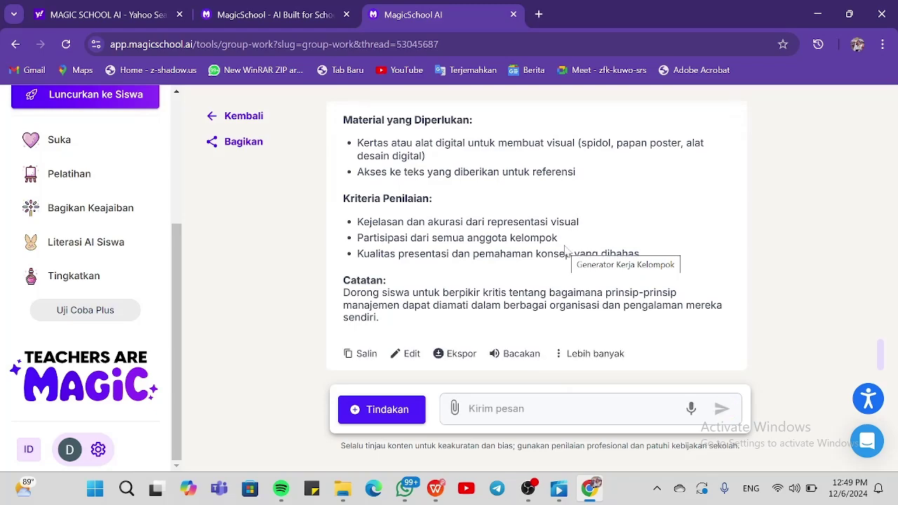
# Step: Review the translated group work task, from its objective and group roles through the instructions, materials and assessment criteria
pyautogui.scroll(15, 566, 250)
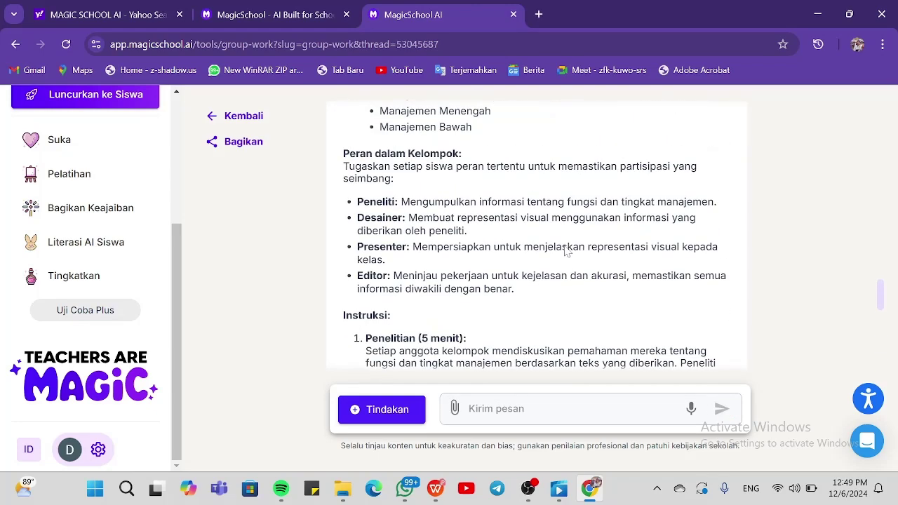
pyautogui.scroll(1, 565, 250)
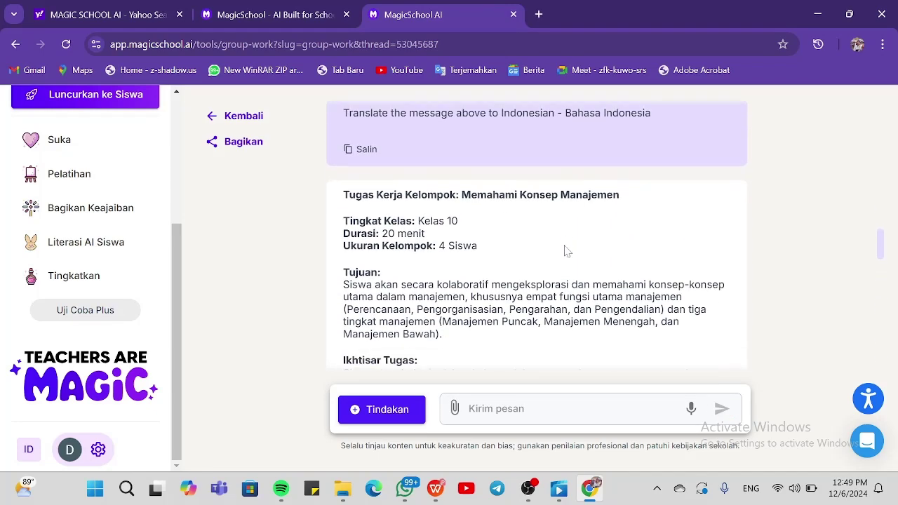
pyautogui.scroll(-1, 565, 250)
pyautogui.scroll(-2, 566, 250)
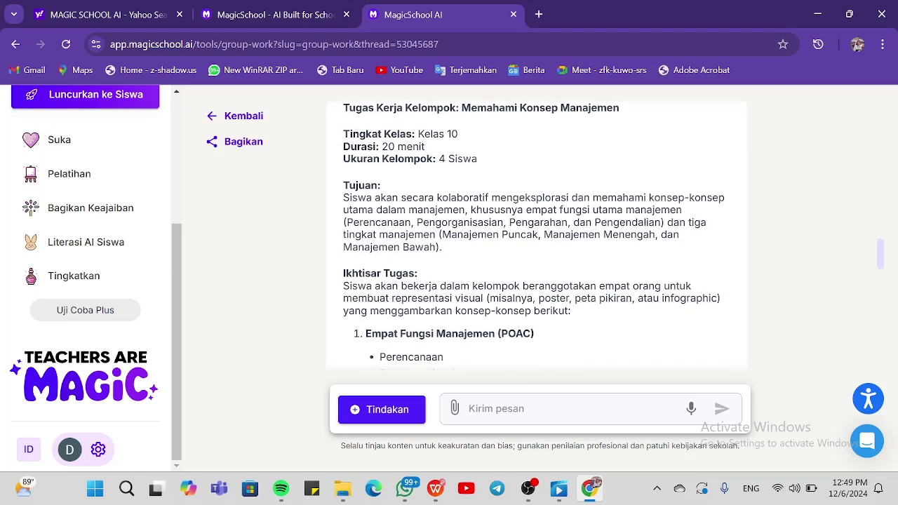
pyautogui.scroll(-2, 566, 250)
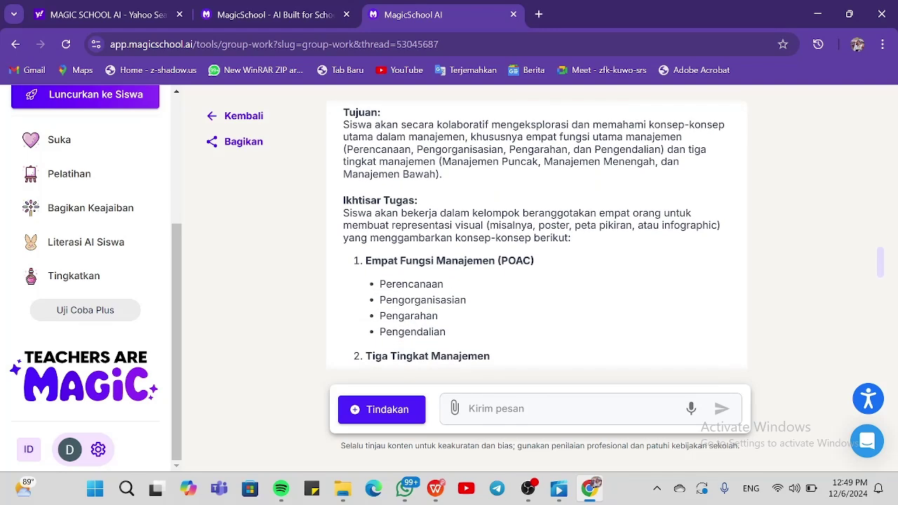
pyautogui.scroll(-1, 567, 251)
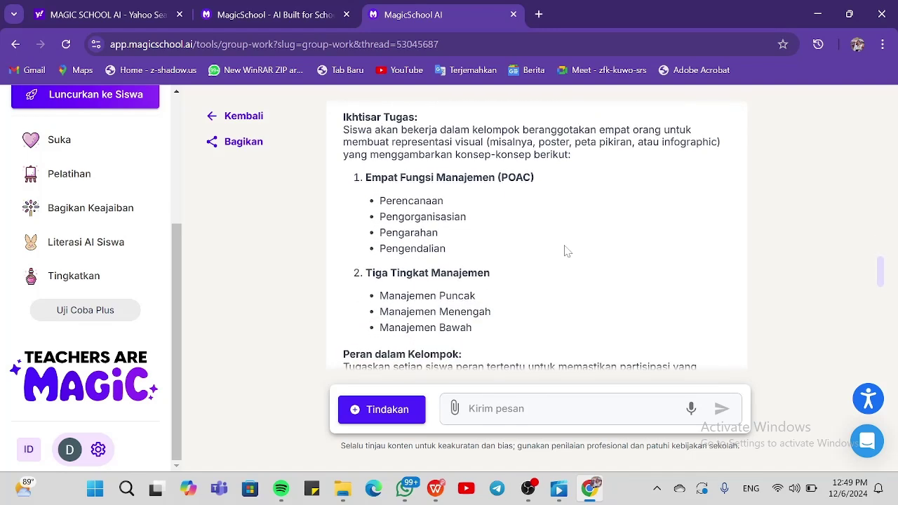
pyautogui.scroll(-1, 567, 251)
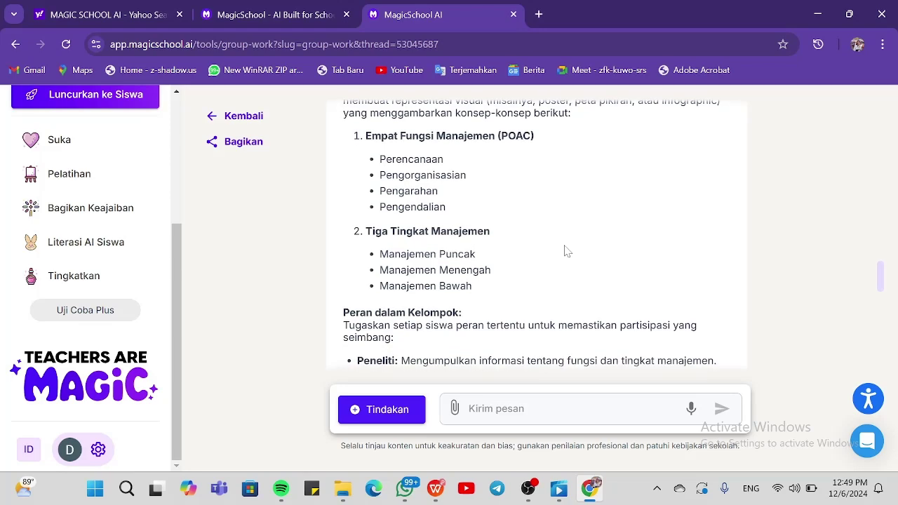
pyautogui.scroll(-4, 566, 251)
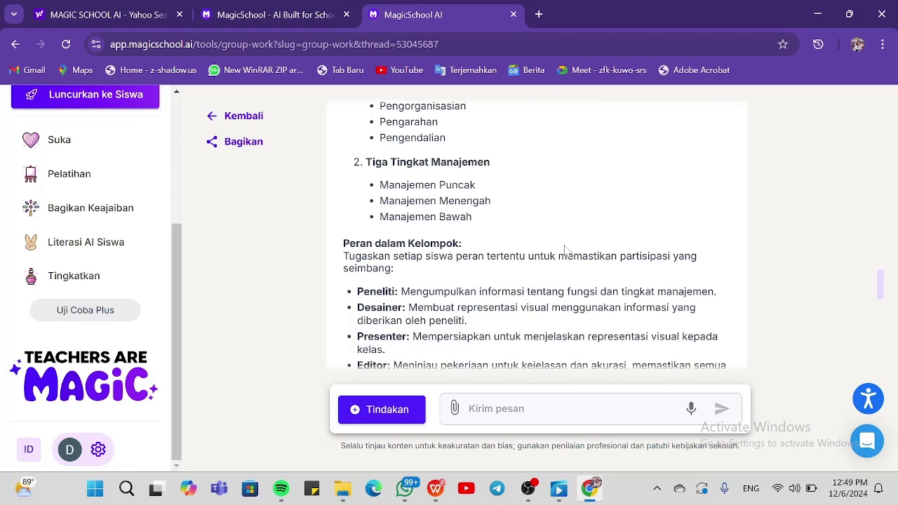
pyautogui.scroll(-6, 567, 251)
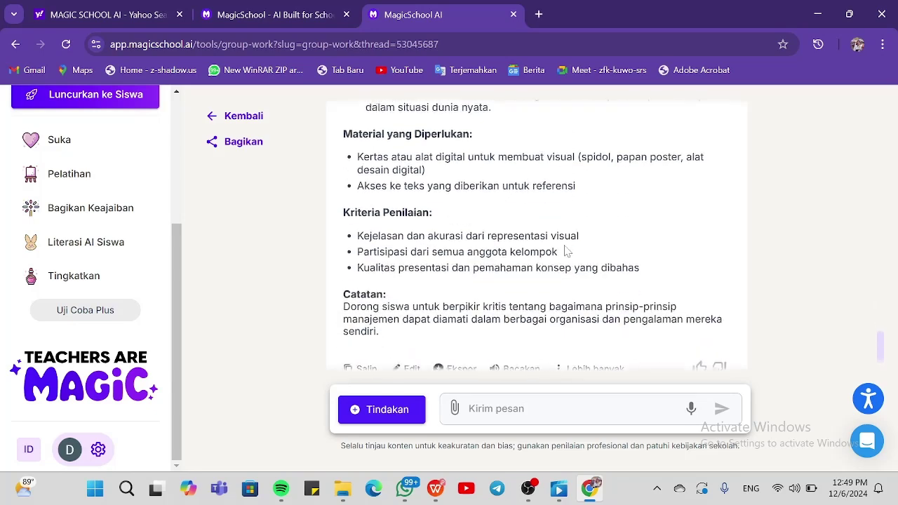
pyautogui.scroll(5, 567, 251)
pyautogui.scroll(15, 567, 251)
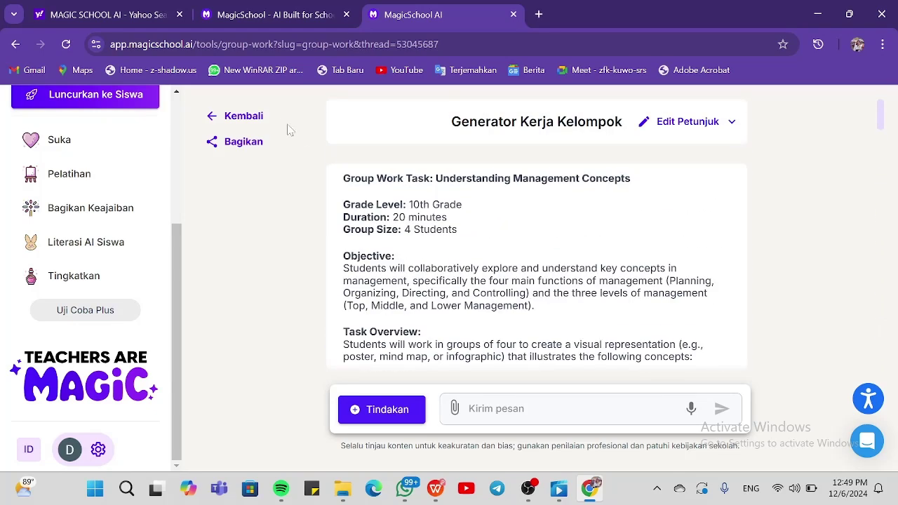
# Step: Return to the tool list and browse the recommended tools and those under Semua Alat
pyautogui.click(258, 116)
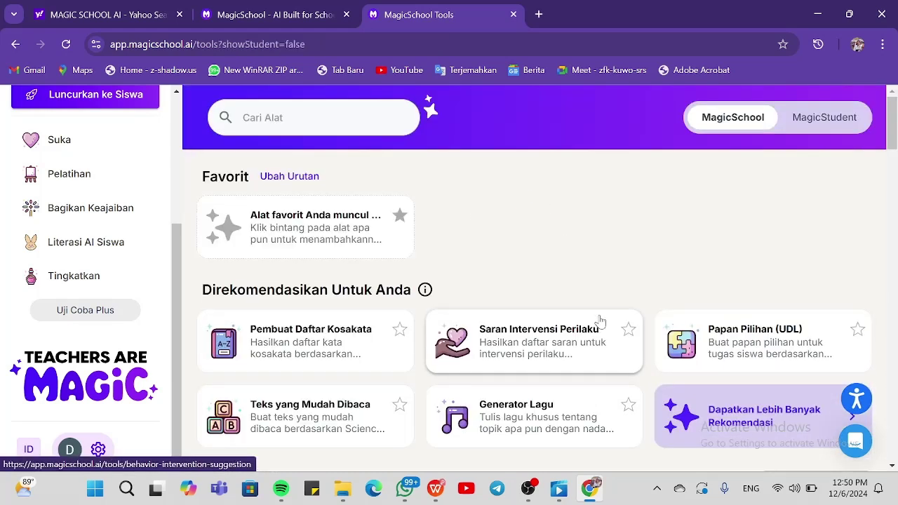
pyautogui.scroll(-1, 516, 282)
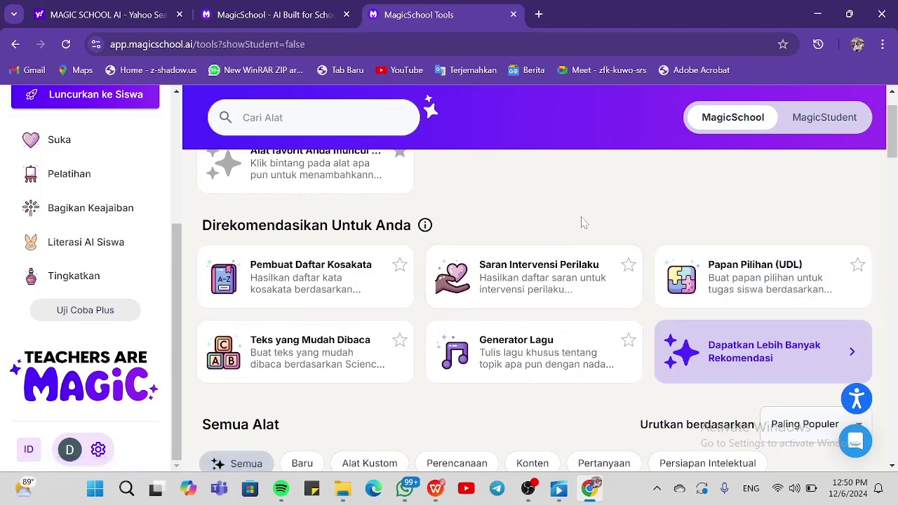
pyautogui.scroll(-4, 520, 224)
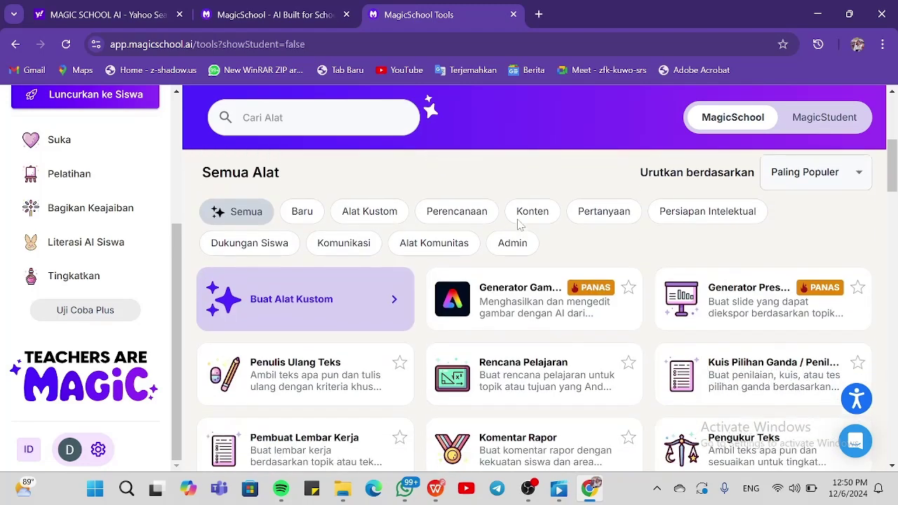
pyautogui.scroll(5, 518, 226)
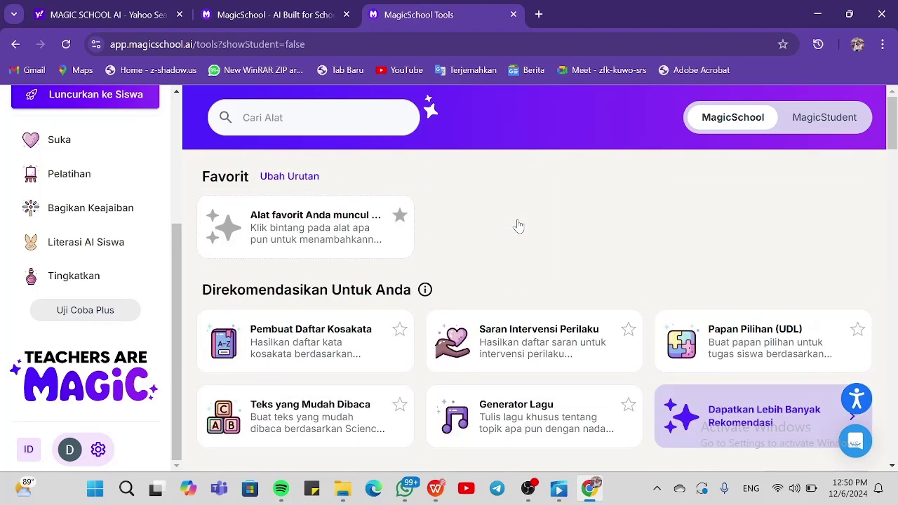
pyautogui.scroll(-2, 519, 224)
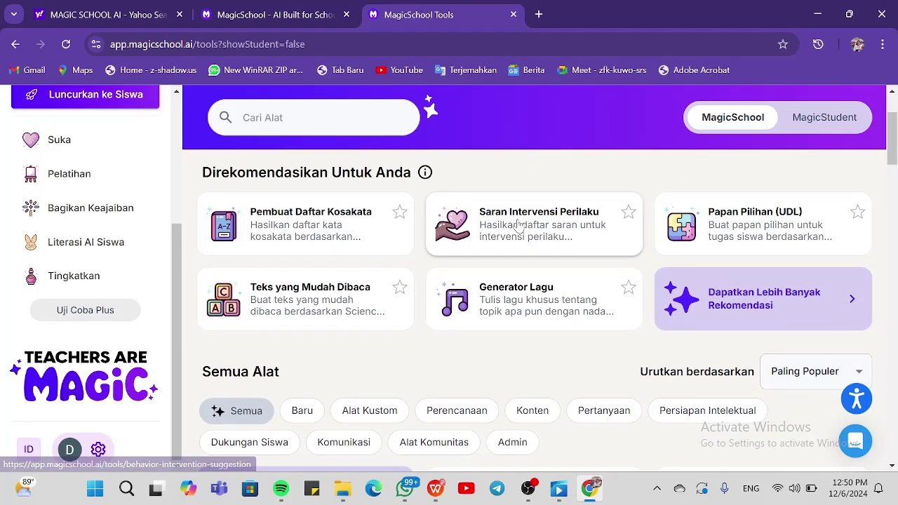
pyautogui.scroll(-9, 517, 223)
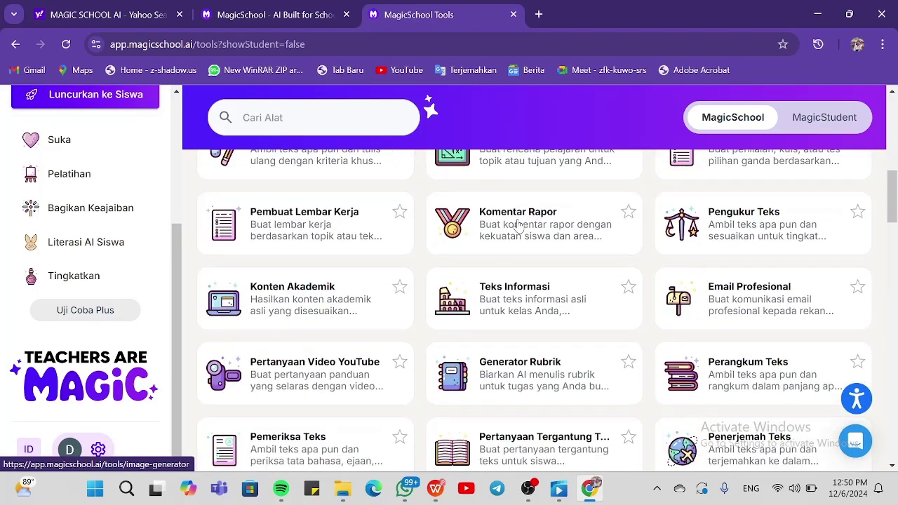